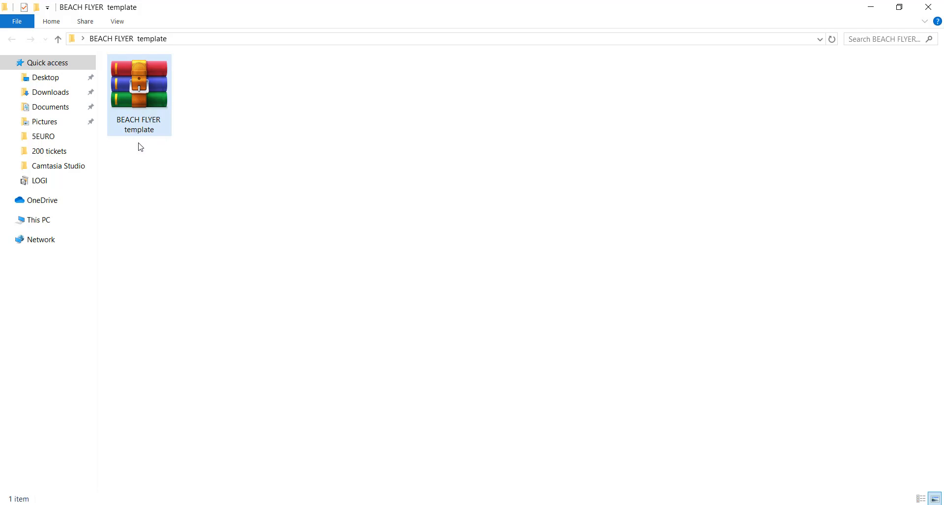
# - Extract the BEACH FLYER template archive into the current folder
pyautogui.click(143, 97)
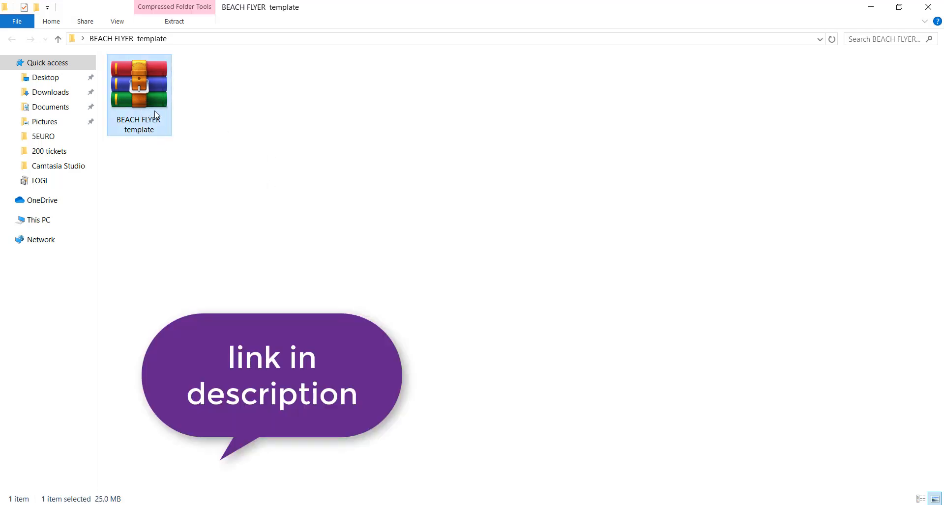
pyautogui.rightClick(155, 89)
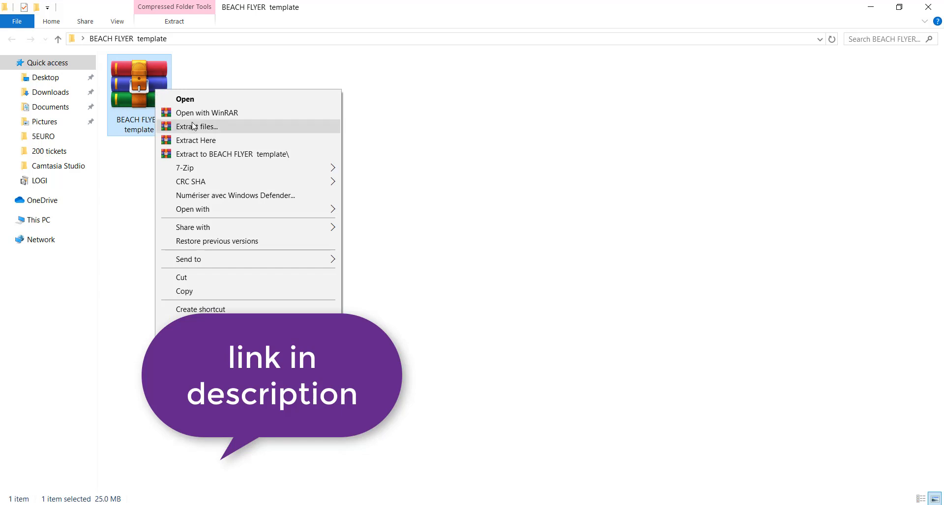
pyautogui.click(210, 143)
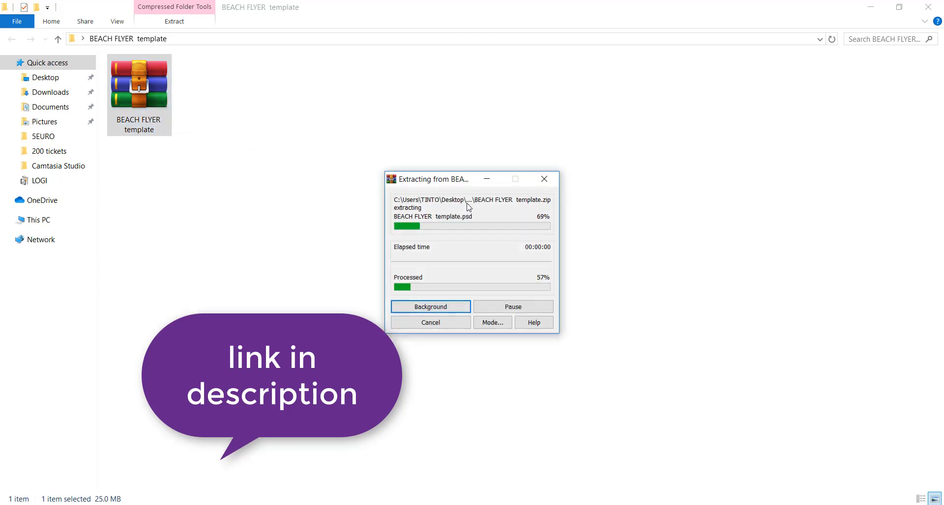
# - Open the extracted BEACH FLYER template folder and open its readme file
pyautogui.click(158, 118)
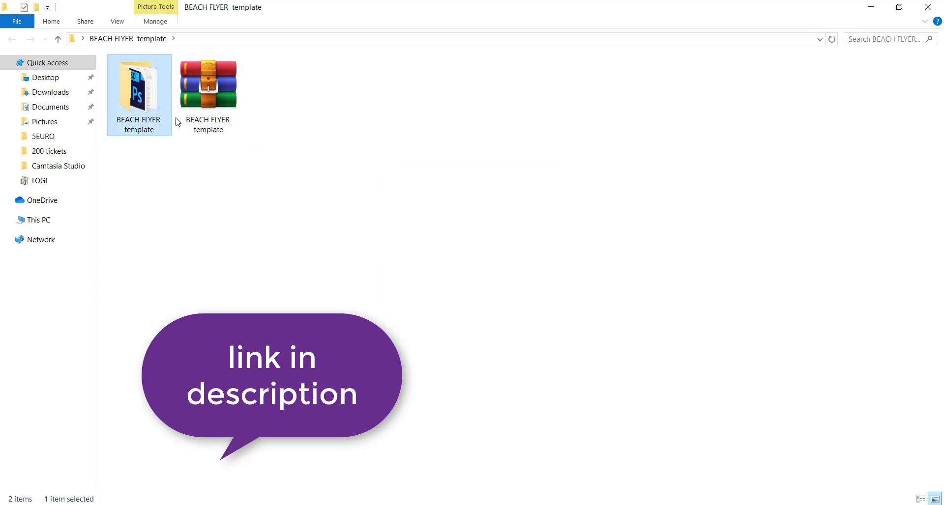
pyautogui.click(239, 132)
pyautogui.click(140, 96)
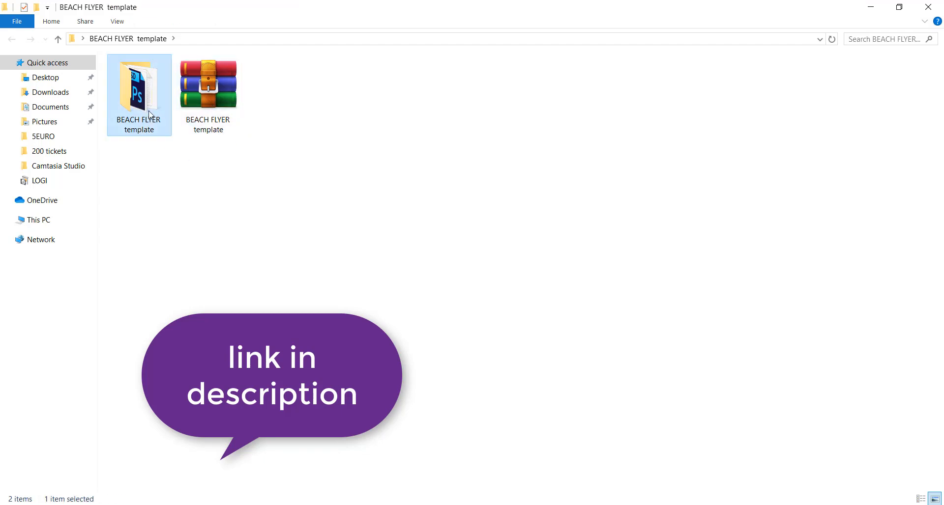
pyautogui.doubleClick(140, 96)
pyautogui.click(169, 118)
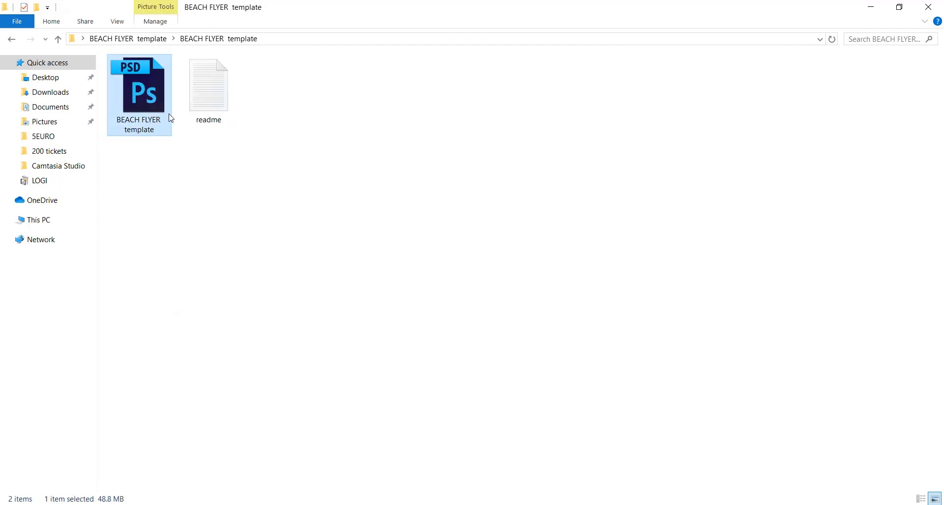
pyautogui.click(220, 115)
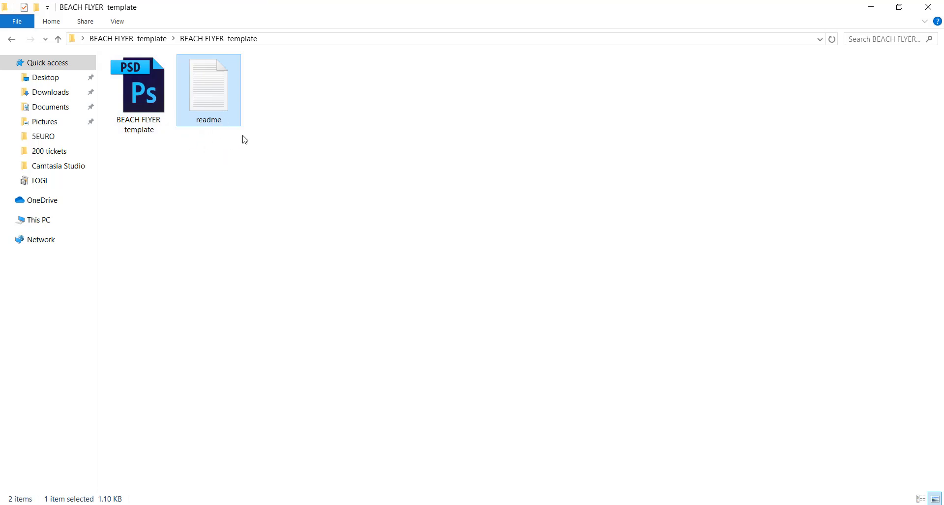
pyautogui.doubleClick(235, 107)
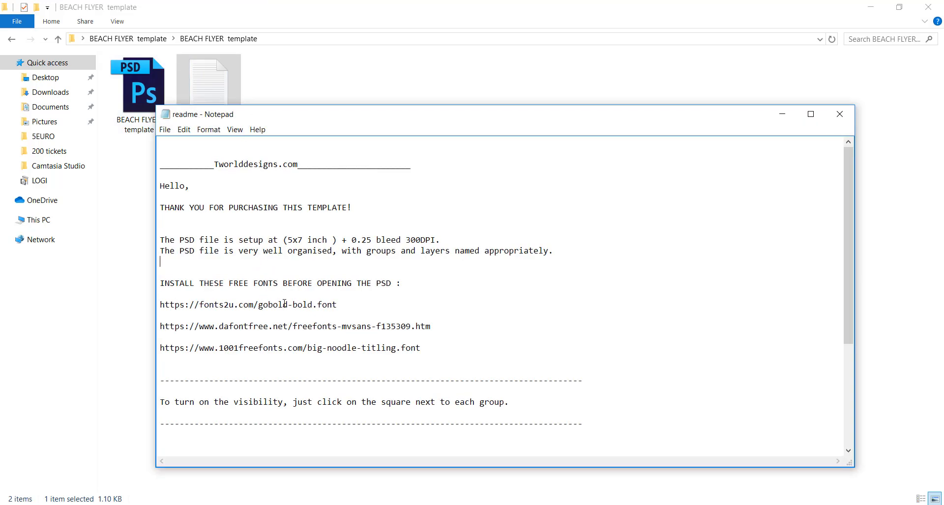
# - Copy the fonts2u.com/gobold-bold.font link from the list of required fonts in the readme
pyautogui.moveTo(347, 301); pyautogui.dragTo(238, 305)
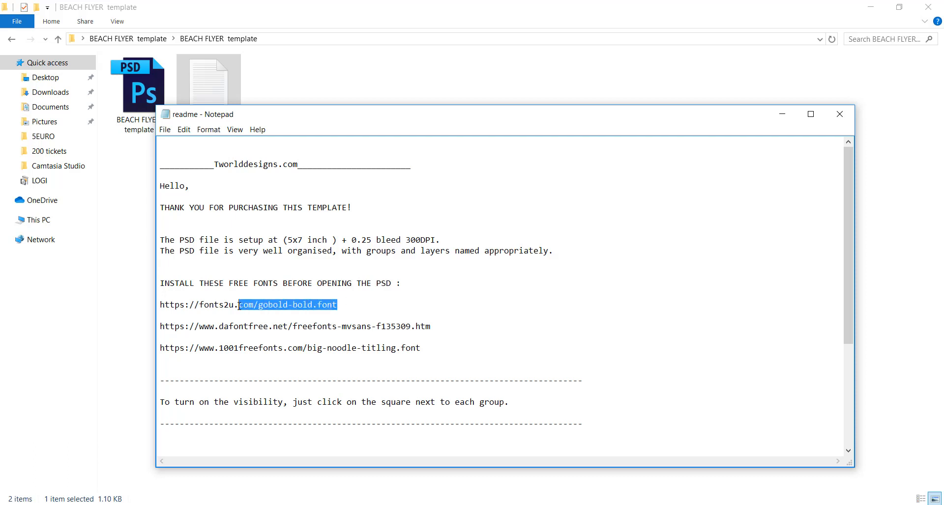
pyautogui.moveTo(160, 303); pyautogui.dragTo(452, 350)
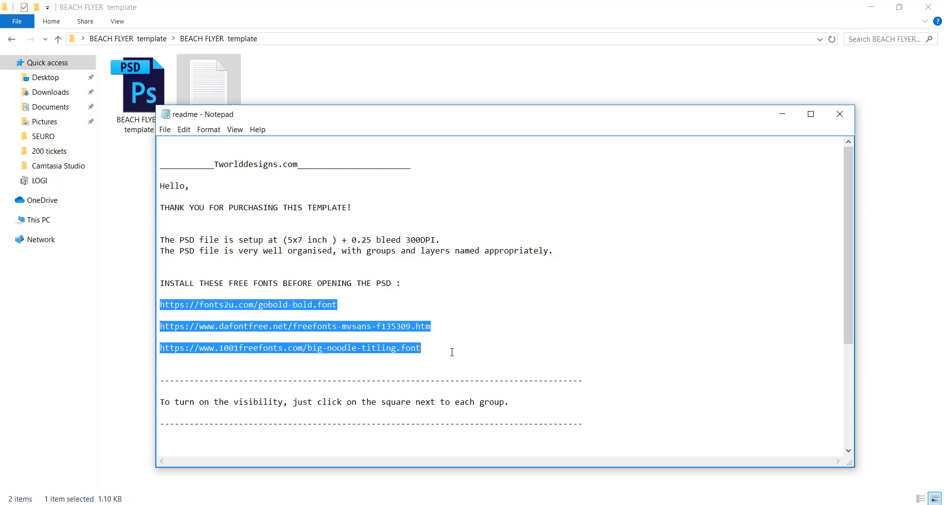
pyautogui.click(429, 321)
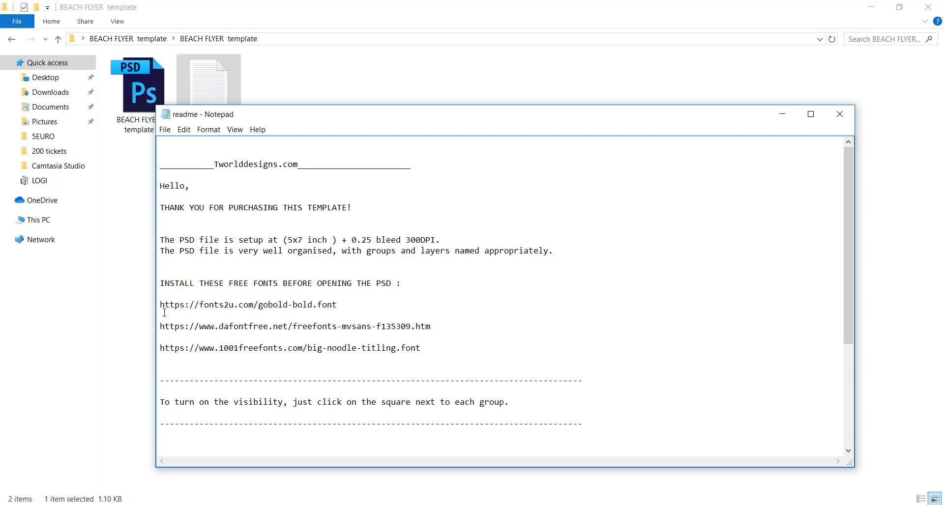
pyautogui.moveTo(160, 305); pyautogui.dragTo(342, 304)
pyautogui.rightClick(325, 305)
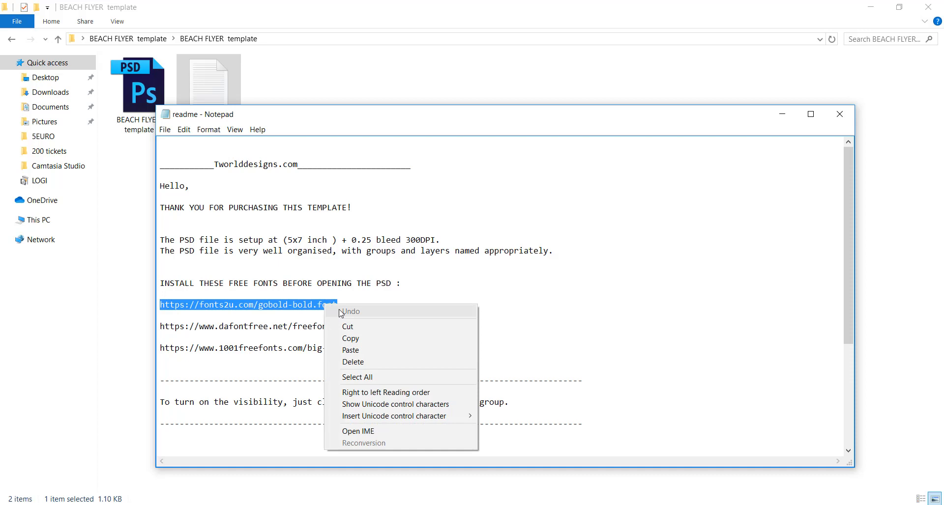
pyautogui.click(351, 339)
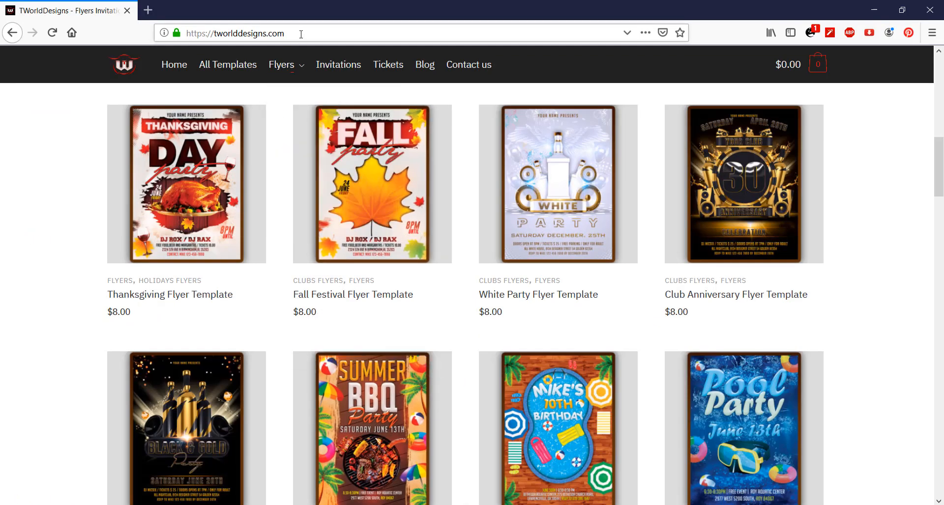
pyautogui.click(301, 33)
pyautogui.rightClick(301, 33)
pyautogui.click(335, 78)
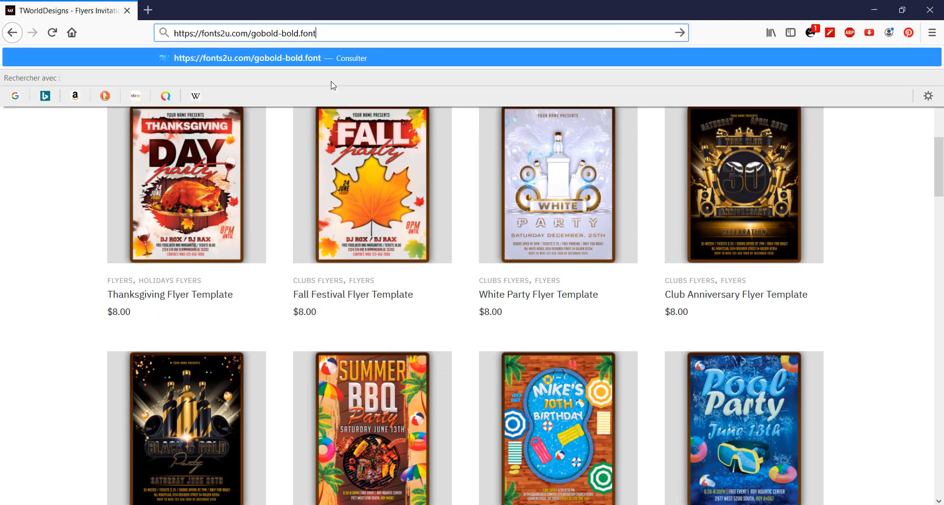
pyautogui.click(680, 32)
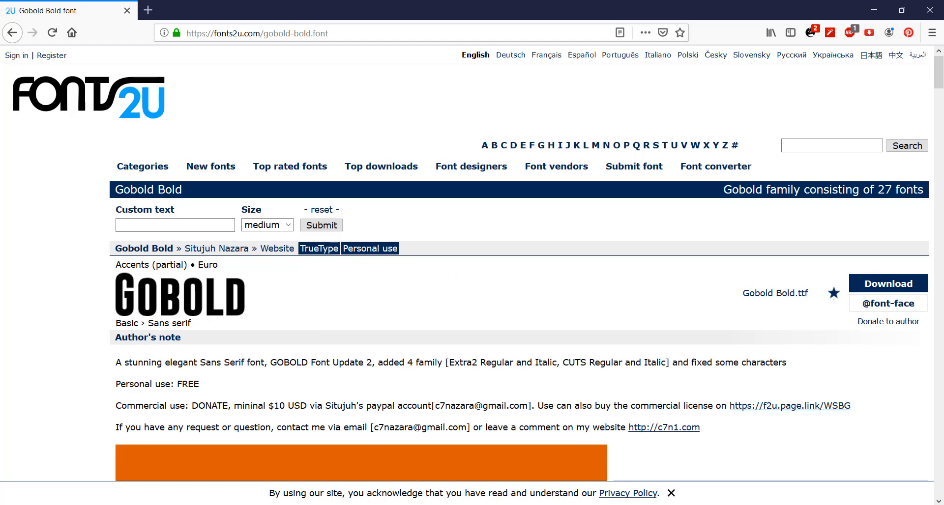
# - Return to the readme, close it, and open the BEACH FLYER template PSD in Photoshop
pyautogui.hotkey('alt', 'Tab')
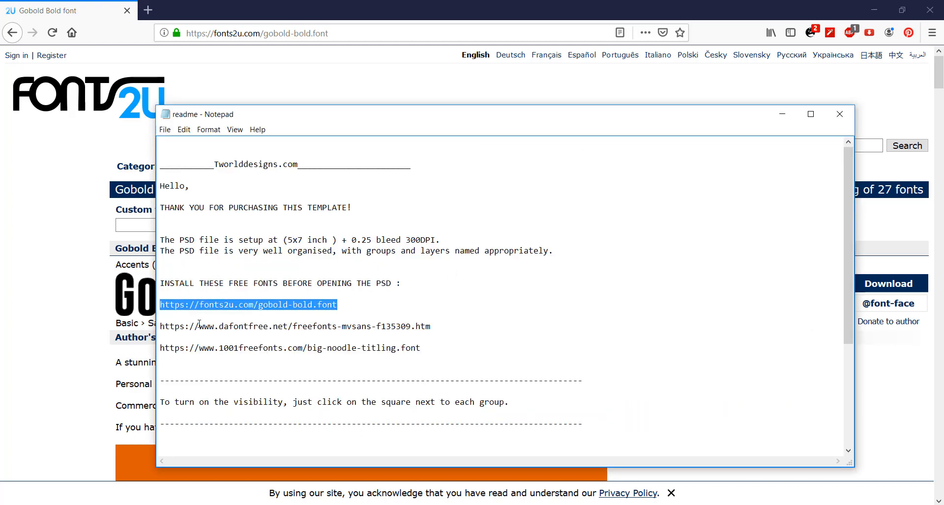
pyautogui.click(186, 326)
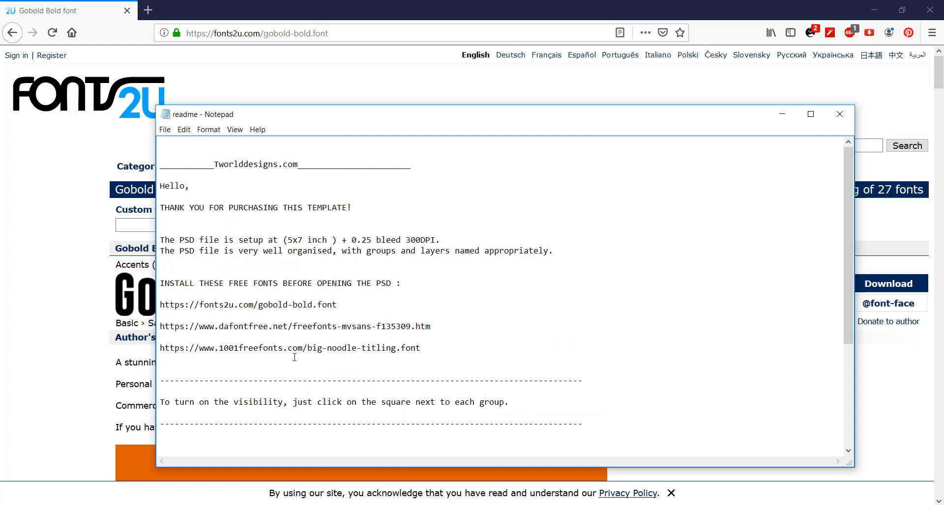
pyautogui.click(839, 114)
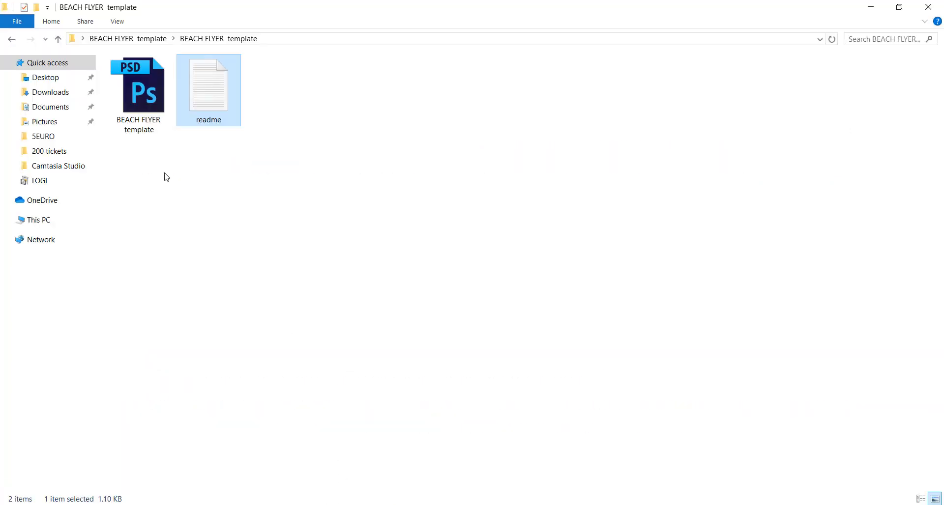
pyautogui.click(140, 118)
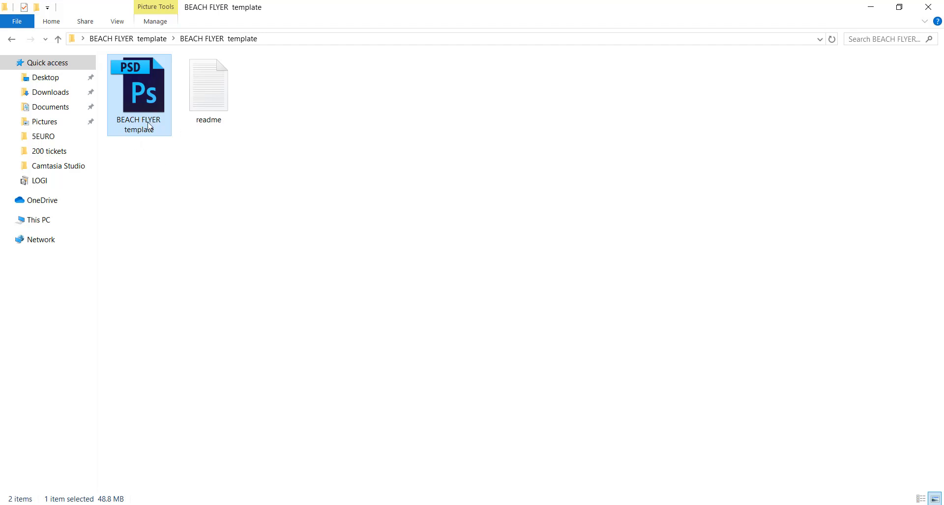
pyautogui.doubleClick(146, 97)
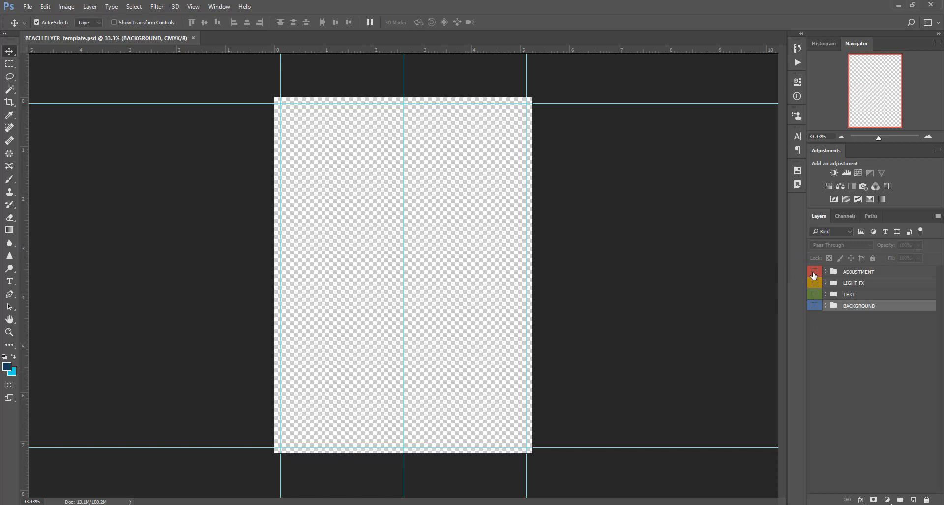
# - Make the ADJUSTMENT, LIGHT FX, TEXT and BACKGROUND groups visible, toggling the TEXT group off and on to check its content
pyautogui.moveTo(813, 276); pyautogui.dragTo(815, 306)
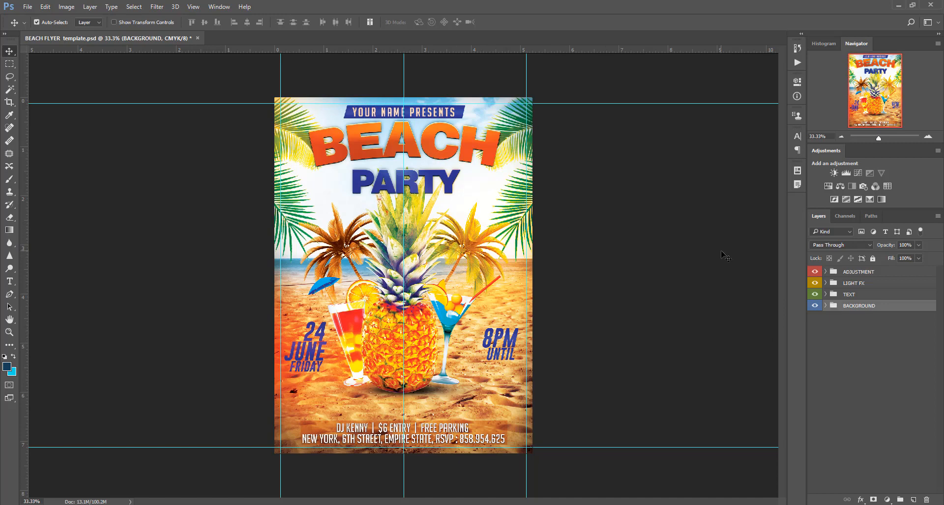
pyautogui.click(815, 295)
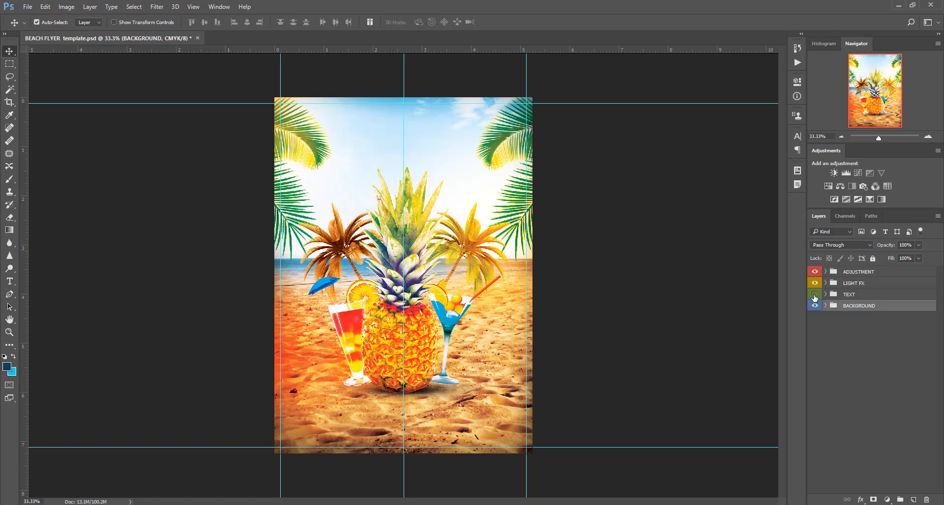
pyautogui.click(815, 296)
pyautogui.click(815, 295)
pyautogui.click(815, 295)
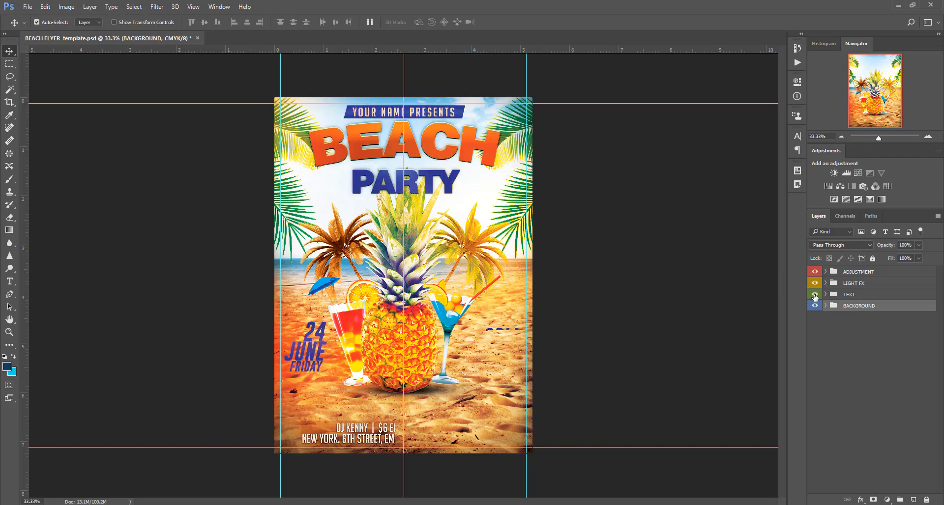
# - In the TEXT group, change the YOUR NAME PRESENTS text layer to read YOUR COMPANY PRESENTS
pyautogui.click(825, 295)
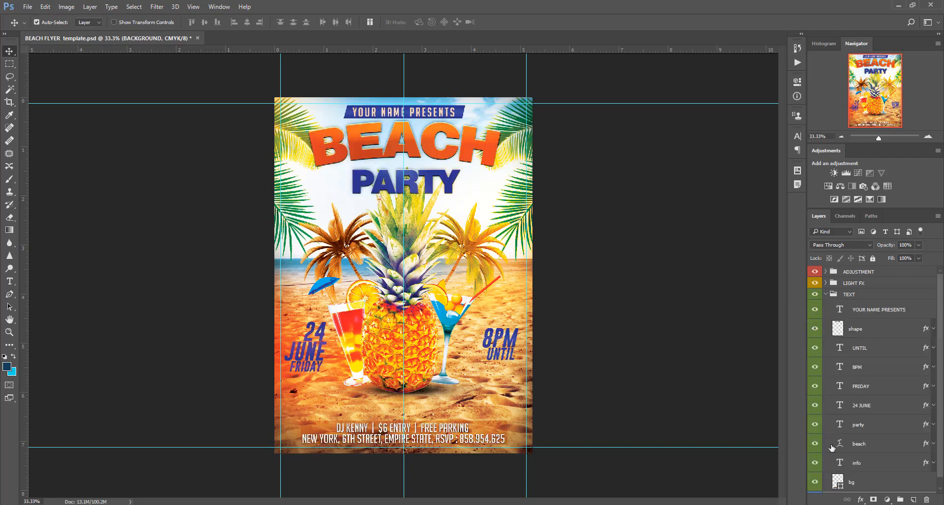
pyautogui.click(838, 312)
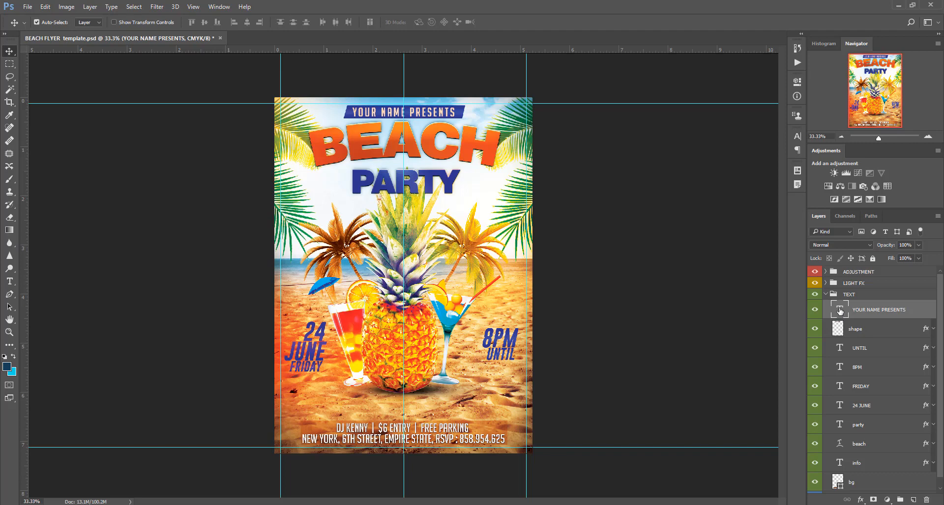
pyautogui.doubleClick(840, 311)
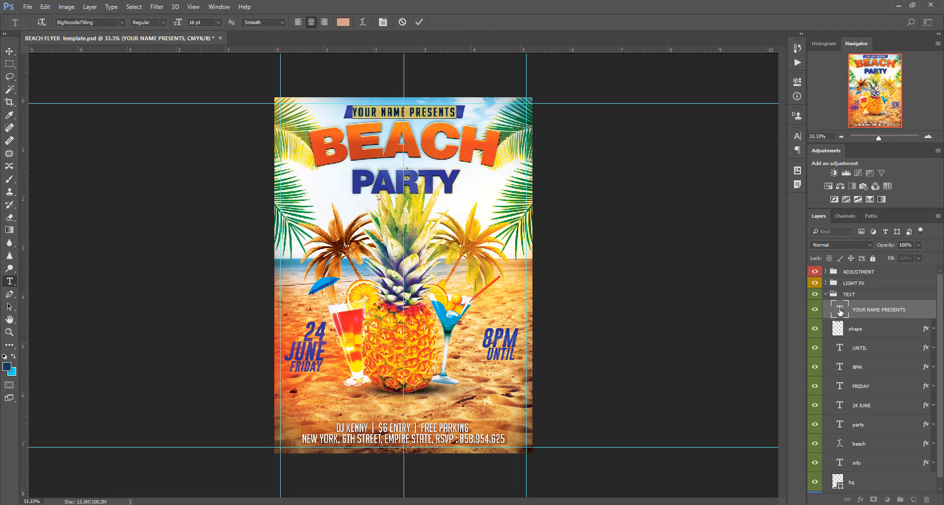
pyautogui.click(402, 114)
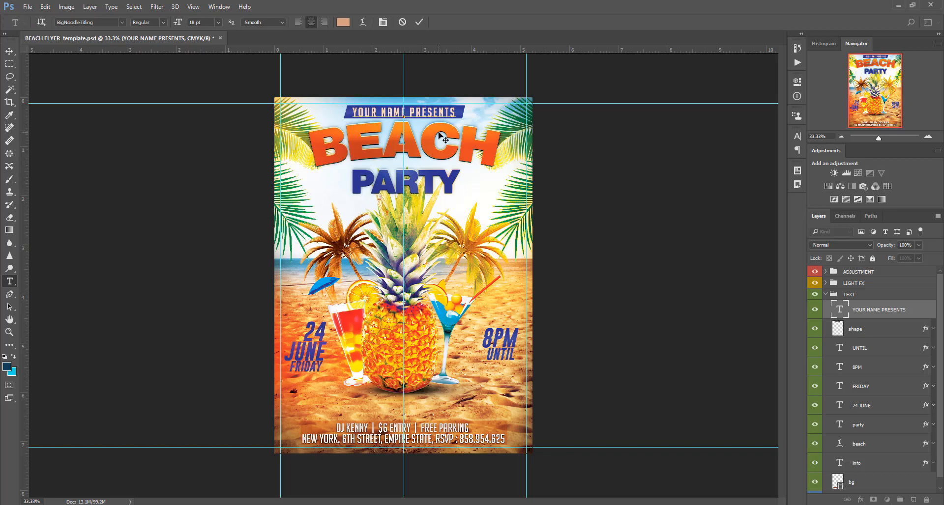
pyautogui.press('BackSpace')
pyautogui.press('BackSpace')
pyautogui.press('BackSpace')
pyautogui.press('BackSpace')
pyautogui.press('BackSpace')
pyautogui.press('BackSpace')
pyautogui.press('BackSpace')
pyautogui.press('BackSpace')
pyautogui.press('BackSpace')
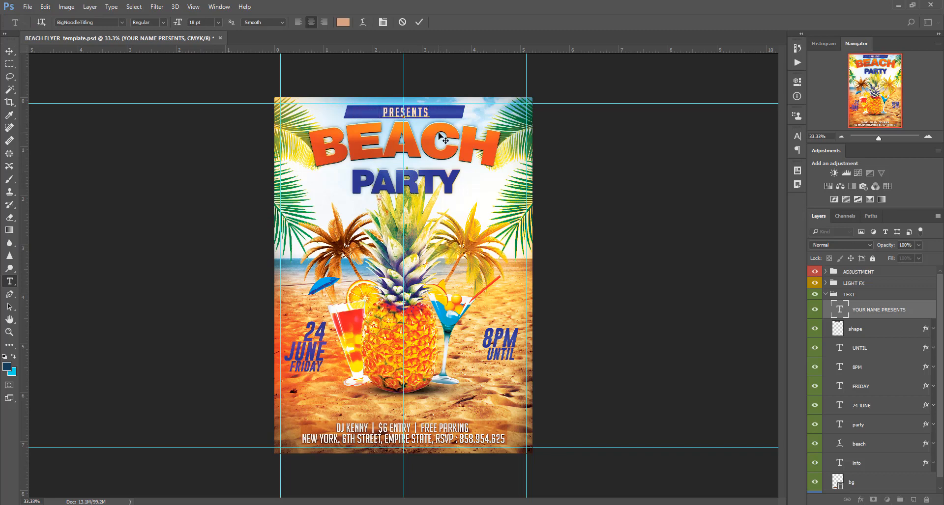
pyautogui.write('YOU ')
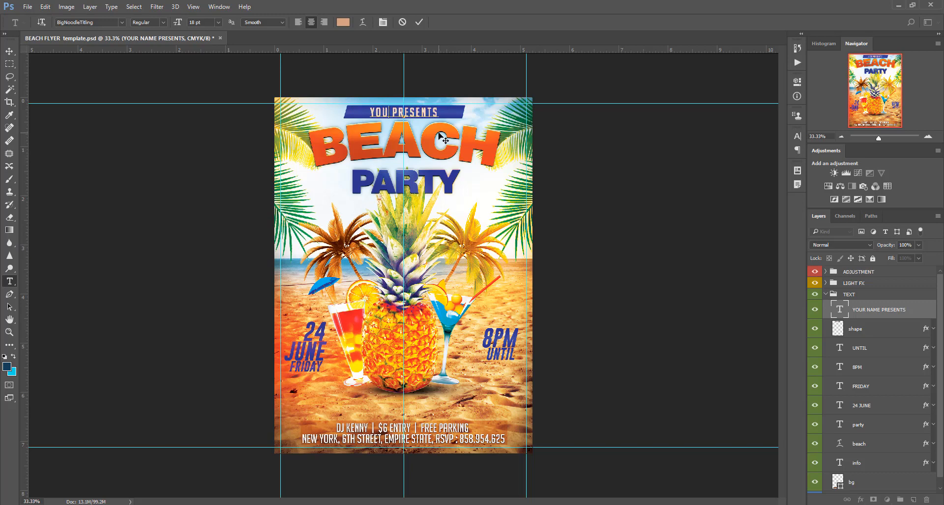
pyautogui.write('R COM')
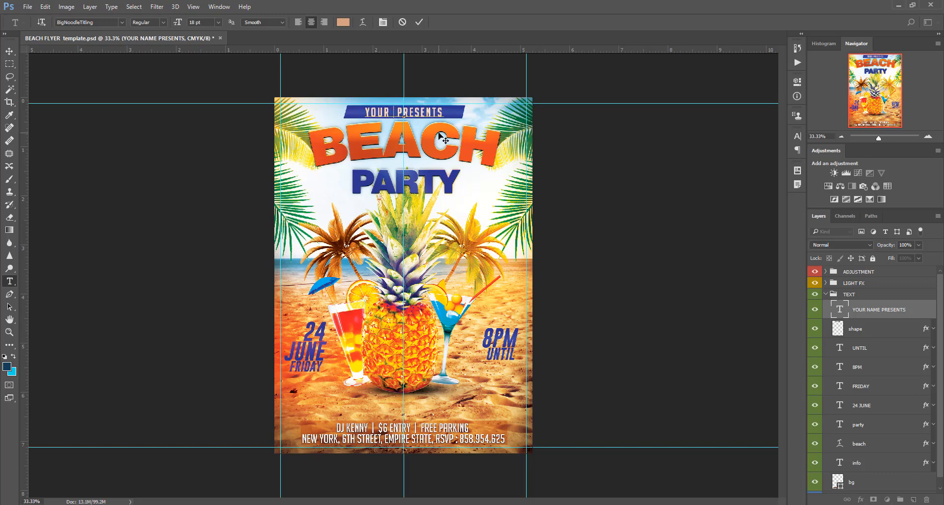
pyautogui.write('PANY')
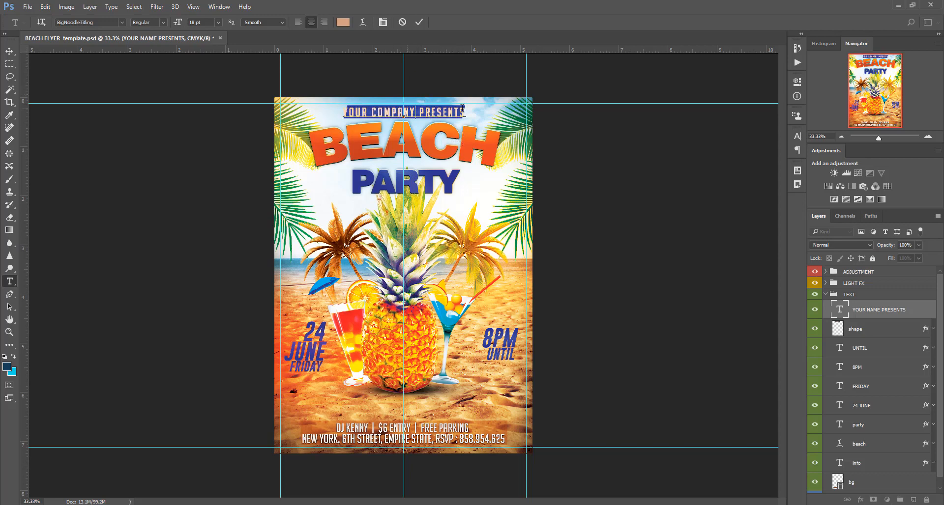
pyautogui.click(419, 21)
pyautogui.press('v')
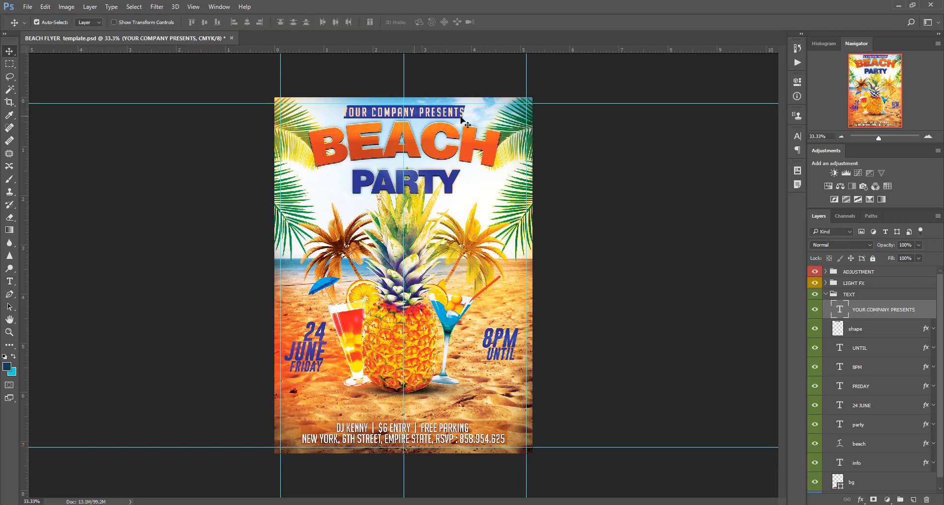
# - Set the font size of the YOUR COMPANY PRESENTS text to 16 pt so it fits its banner
pyautogui.click(795, 139)
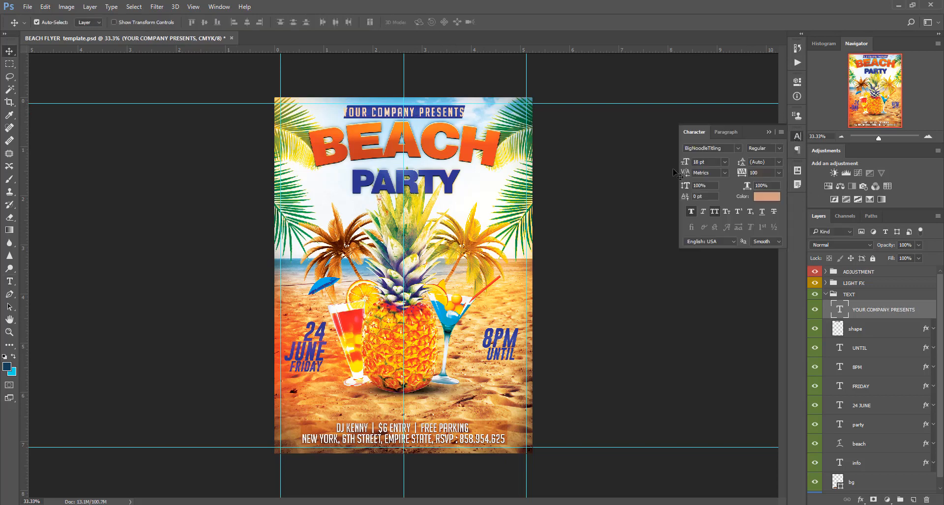
pyautogui.click(725, 162)
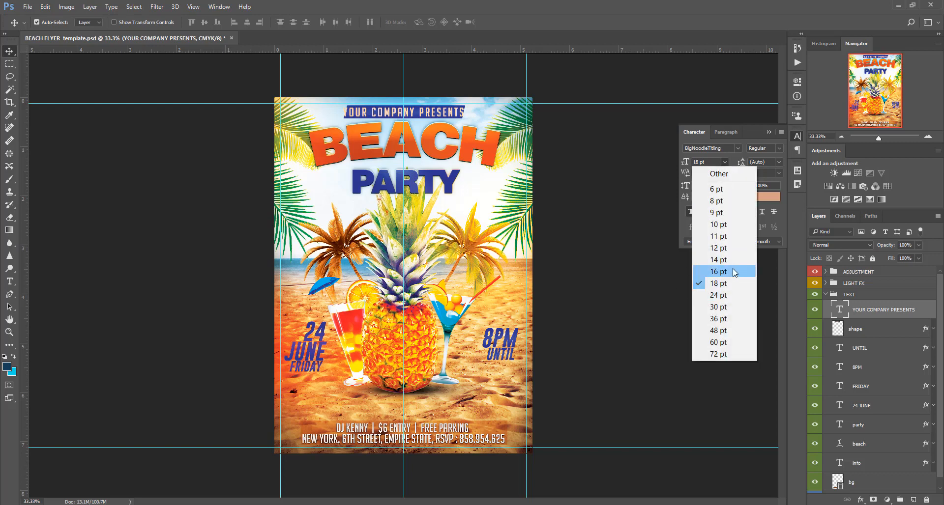
pyautogui.click(735, 273)
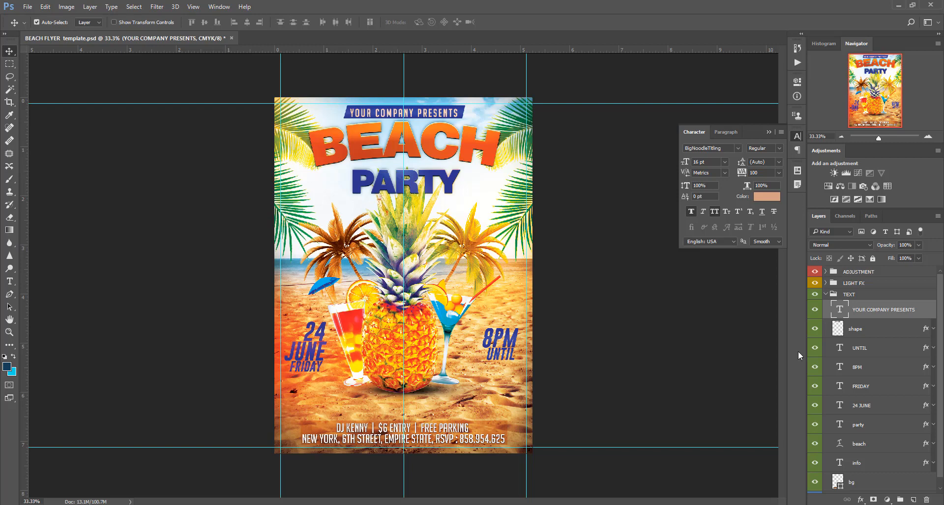
# - Stretch the banner shape behind YOUR COMPANY PRESENTS outward on both sides to about 134% of its width
pyautogui.click(860, 330)
pyautogui.click(815, 328)
pyautogui.click(815, 329)
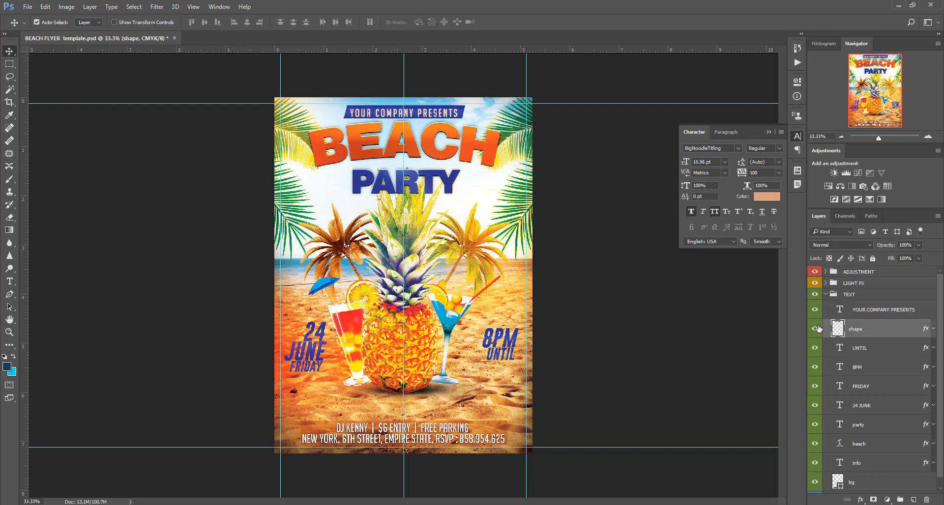
pyautogui.hotkey('ctrl', 't')
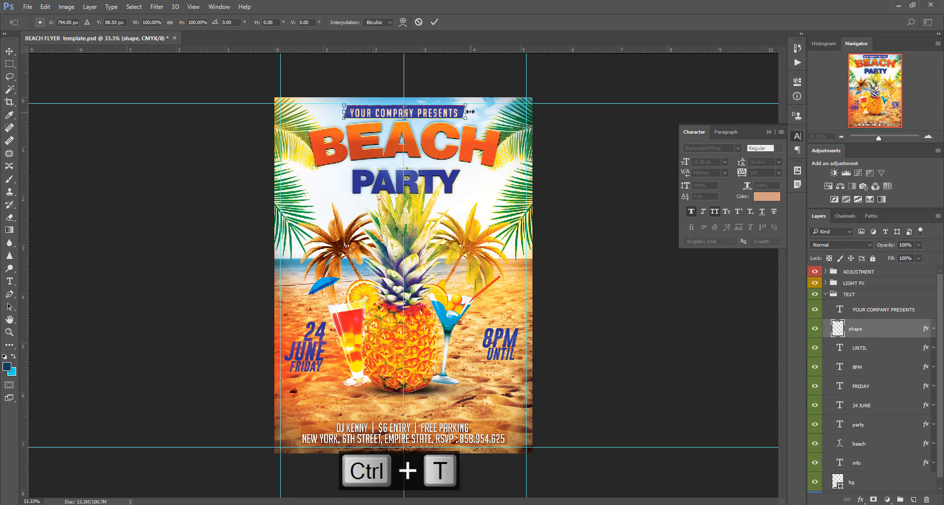
pyautogui.moveTo(470, 112); pyautogui.dragTo(487, 112)
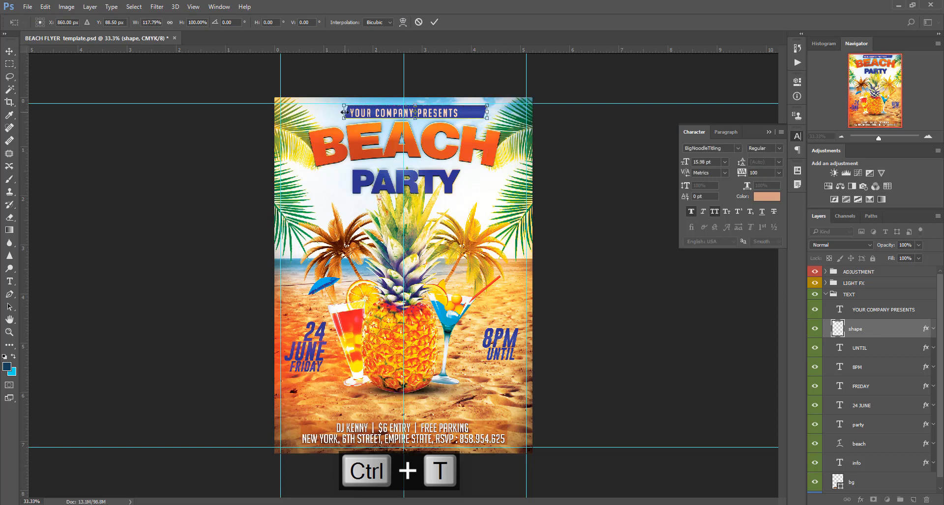
pyautogui.moveTo(344, 112); pyautogui.dragTo(323, 112)
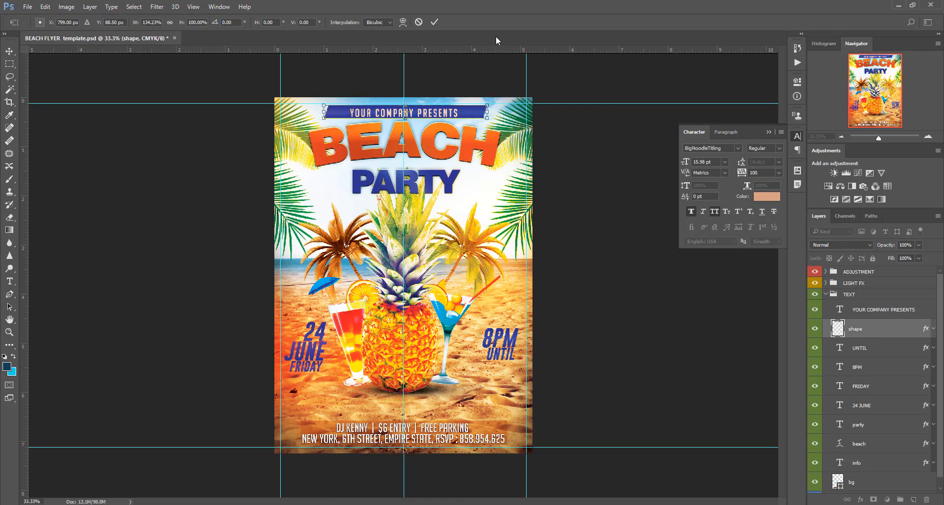
pyautogui.press('Return')
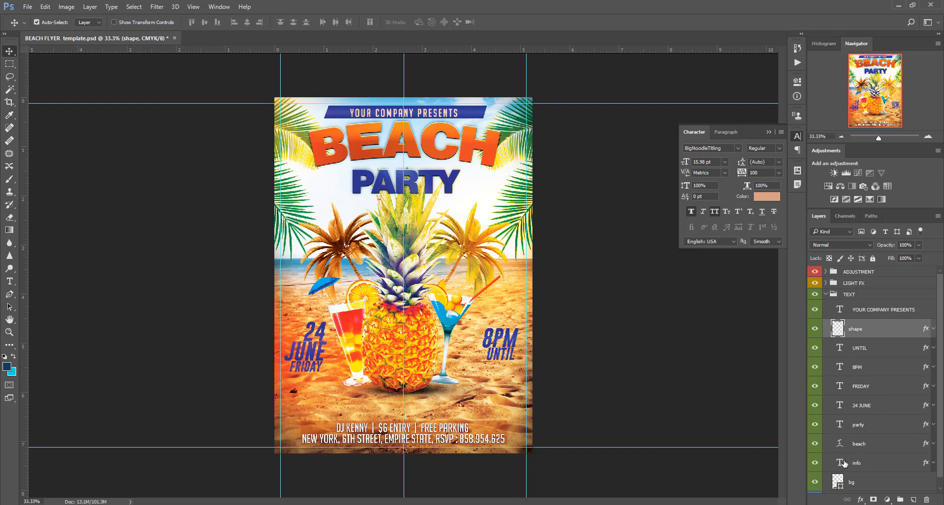
# - Identify the beach headline layer by toggling its visibility, and replace its last two letters so it reads BEATYU
pyautogui.click(839, 446)
pyautogui.click(815, 444)
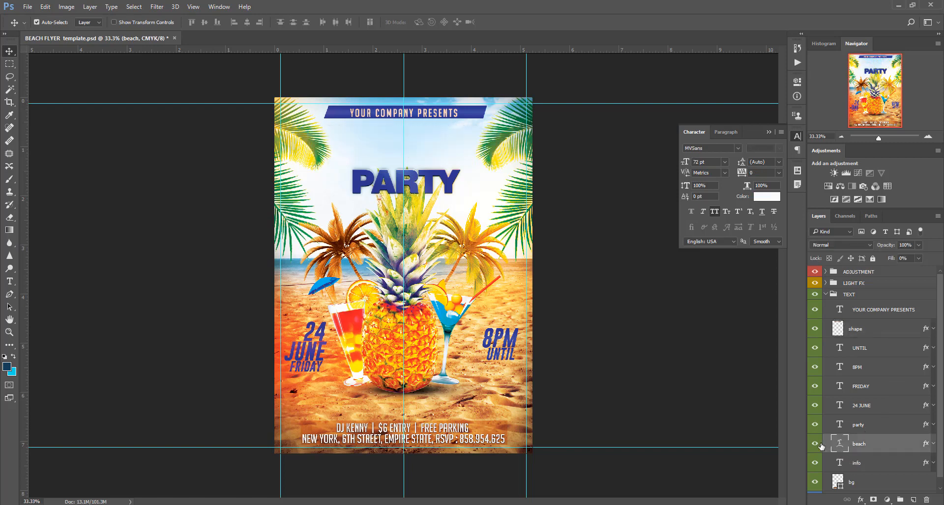
pyautogui.click(814, 444)
pyautogui.doubleClick(841, 443)
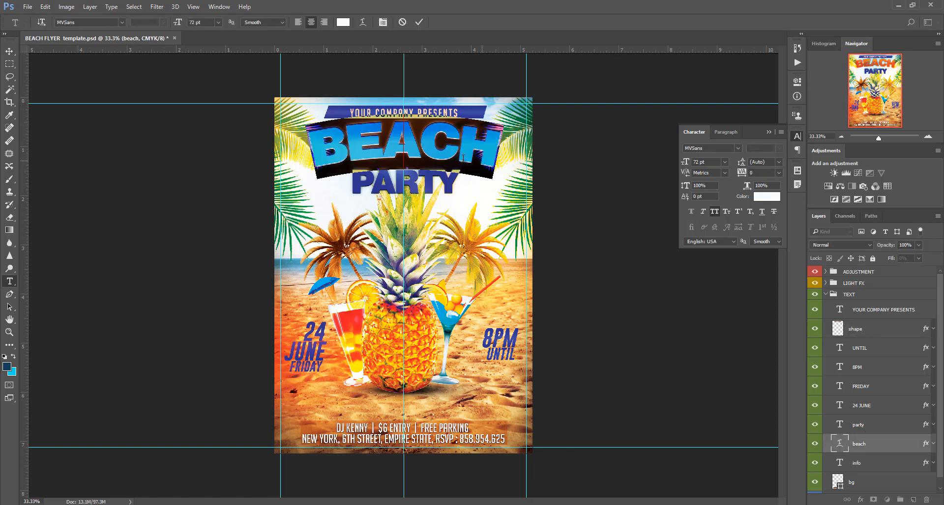
pyautogui.click(433, 142)
pyautogui.click(462, 145)
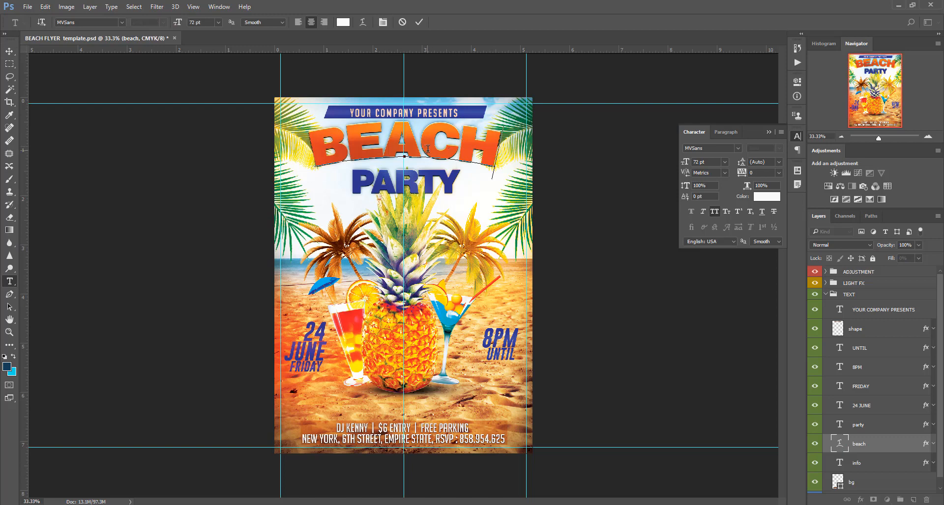
pyautogui.press('BackSpace')
pyautogui.press('BackSpace')
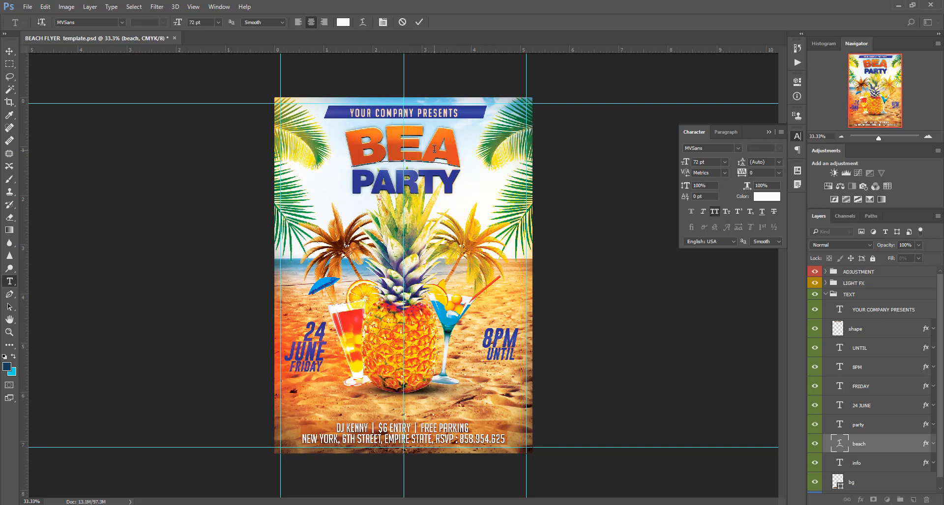
pyautogui.write('tyu')
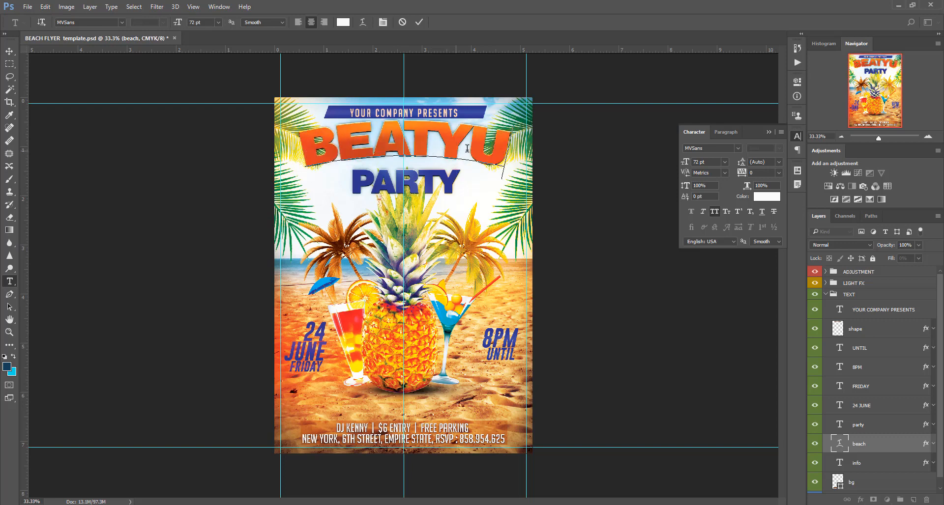
pyautogui.click(419, 23)
pyautogui.press('v')
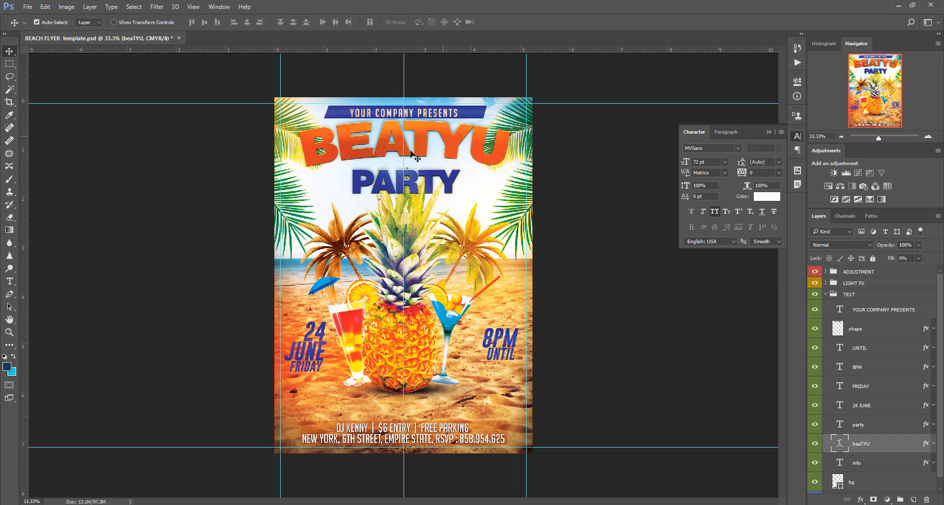
# - Add the word FUN before PARTY in the party text layer so it reads FUN PARTY
pyautogui.doubleClick(839, 425)
pyautogui.click(443, 180)
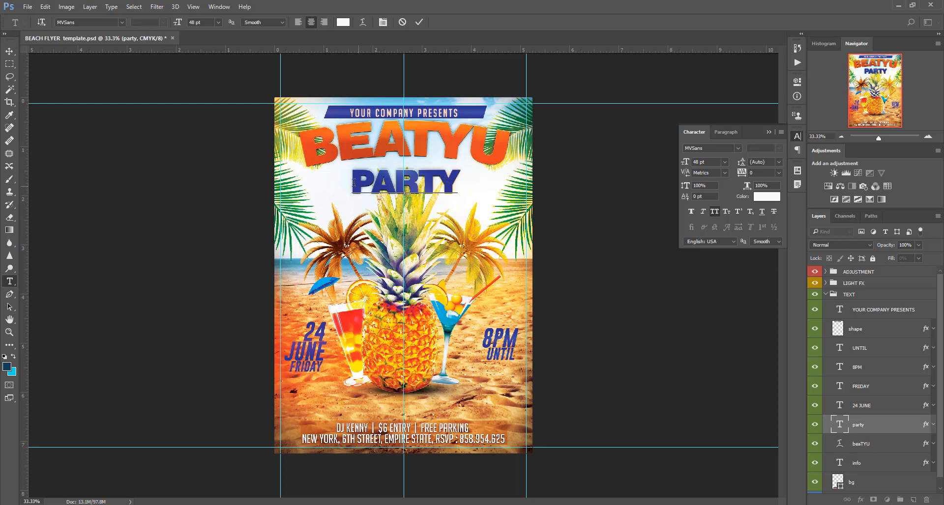
pyautogui.write('FUN')
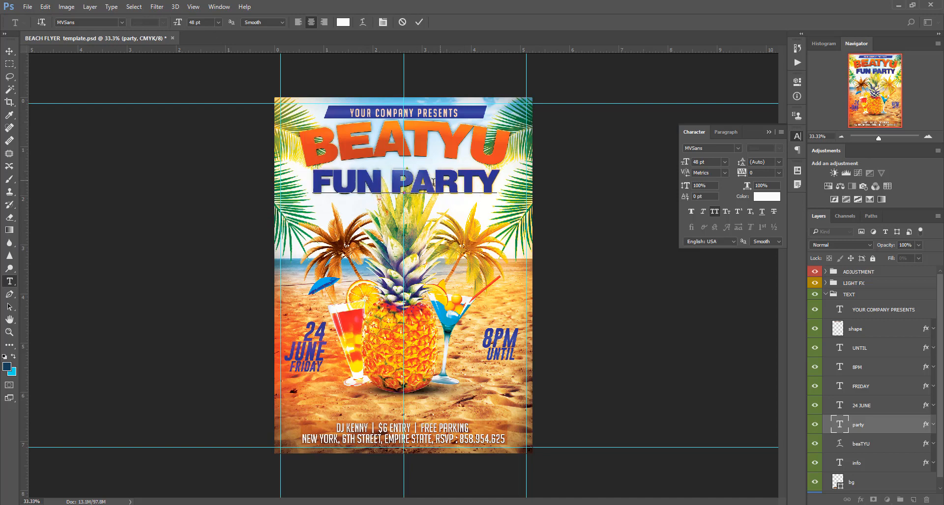
pyautogui.click(419, 22)
pyautogui.press('v')
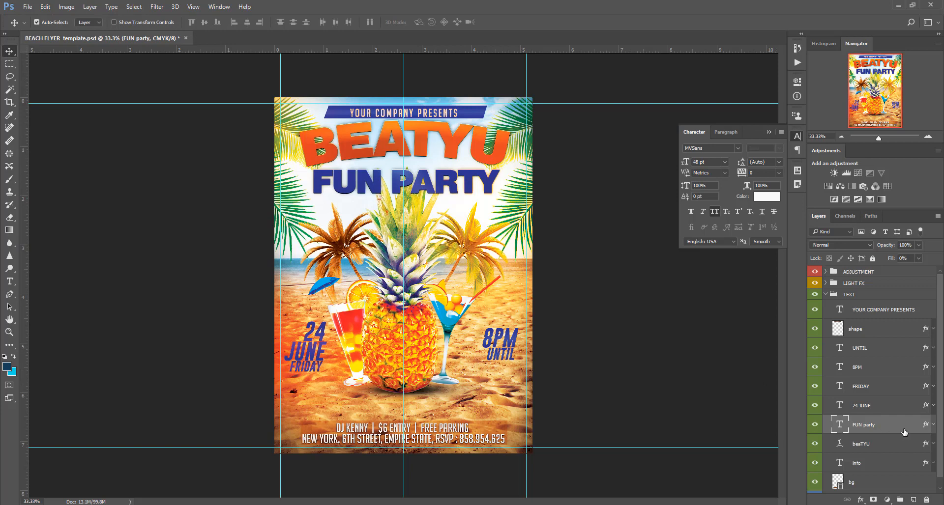
# - Check the 8PM and UNTIL text layers by toggling their visibility and opening their text without changing it
pyautogui.click(816, 368)
pyautogui.click(816, 369)
pyautogui.doubleClick(840, 367)
pyautogui.click(492, 338)
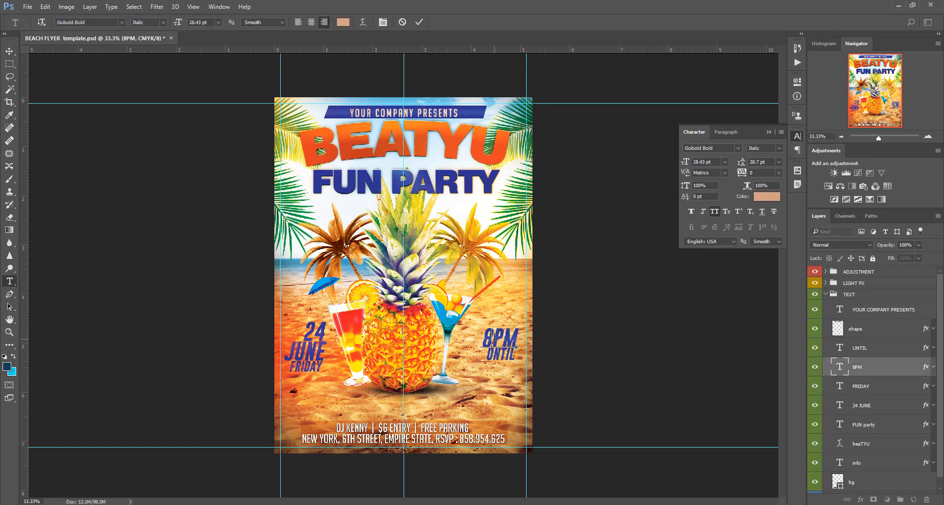
pyautogui.press('v')
pyautogui.click(866, 348)
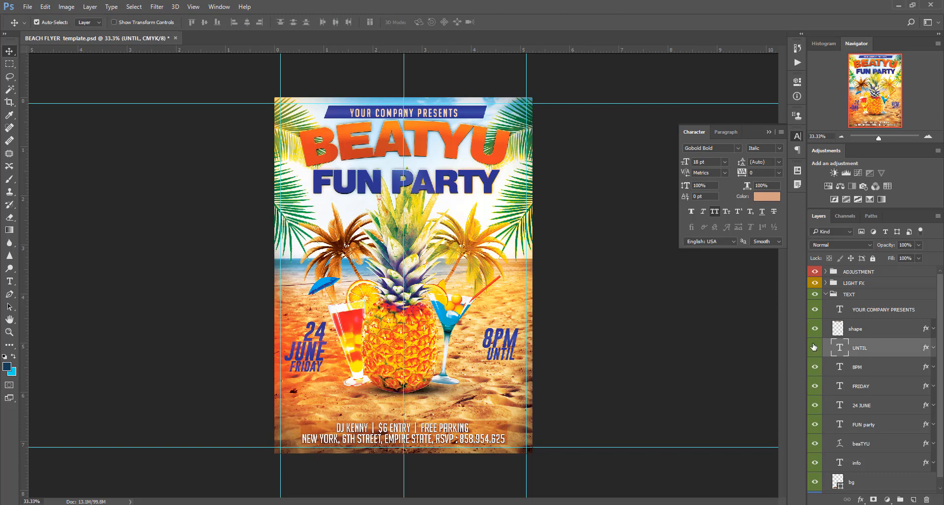
pyautogui.click(814, 348)
pyautogui.click(814, 348)
pyautogui.click(814, 348)
pyautogui.click(814, 348)
pyautogui.doubleClick(839, 347)
pyautogui.press('Escape')
pyautogui.press('v')
pyautogui.doubleClick(839, 425)
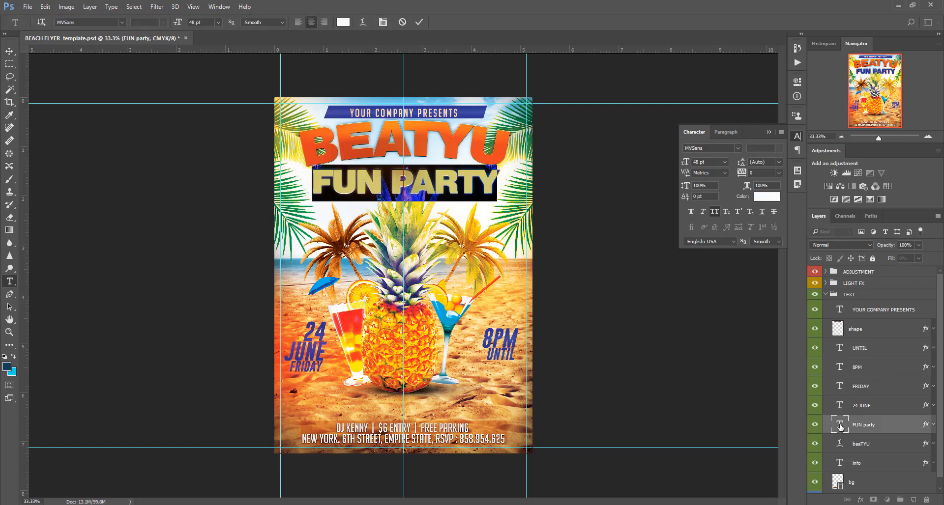
pyautogui.press('Escape')
pyautogui.press('v')
# - Change the day in the date text layer to 16 so it reads 16 JUNE
pyautogui.doubleClick(840, 406)
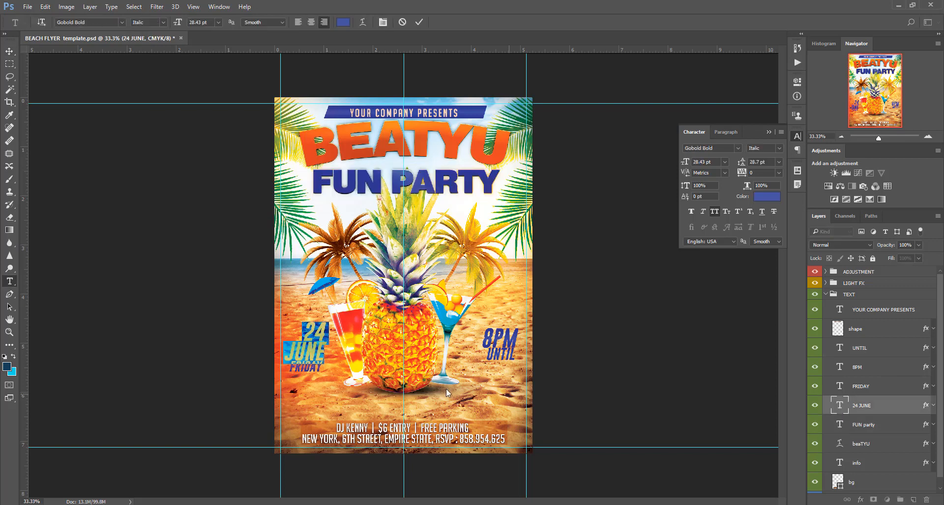
pyautogui.click(319, 331)
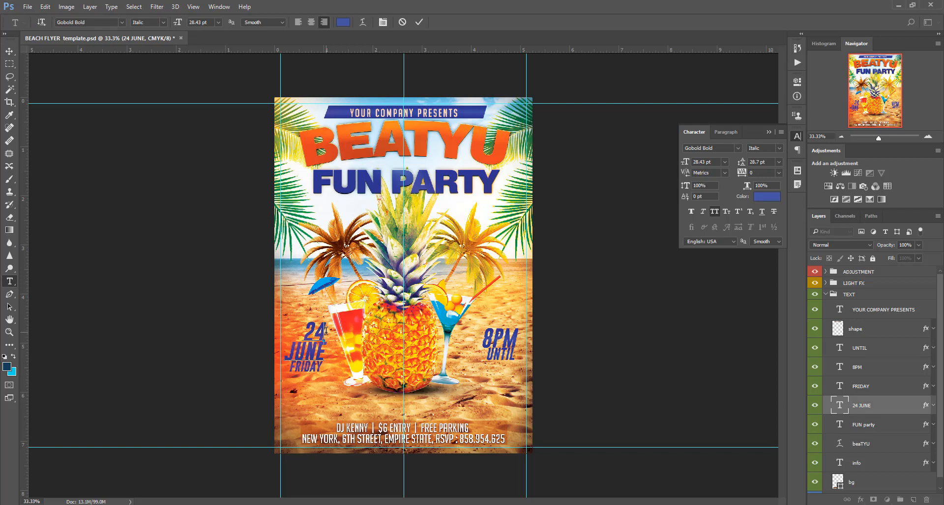
pyautogui.press('BackSpace')
pyautogui.write('6')
pyautogui.press('BackSpace')
pyautogui.write('16')
pyautogui.click(419, 25)
pyautogui.press('v')
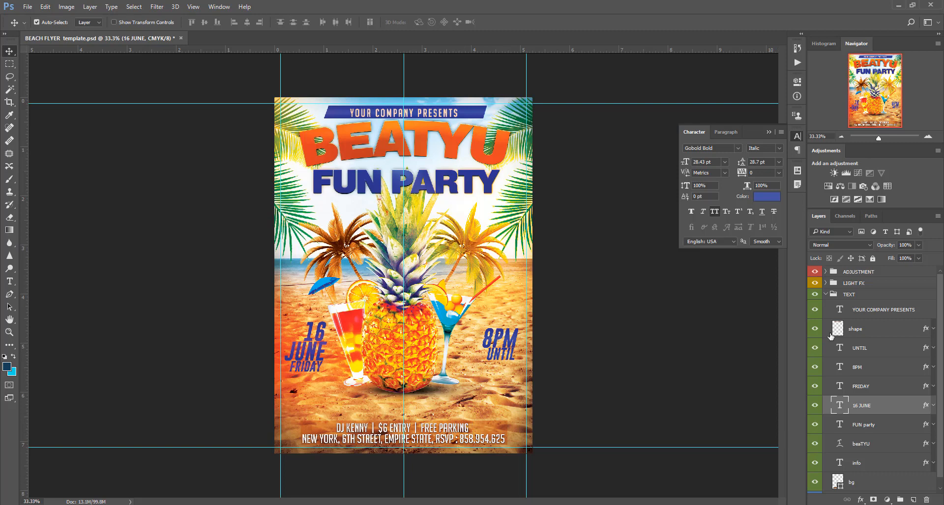
# - Check the info layer by toggling its visibility, remove two letters from its DJ name and add HHJ at the name's end
pyautogui.click(815, 463)
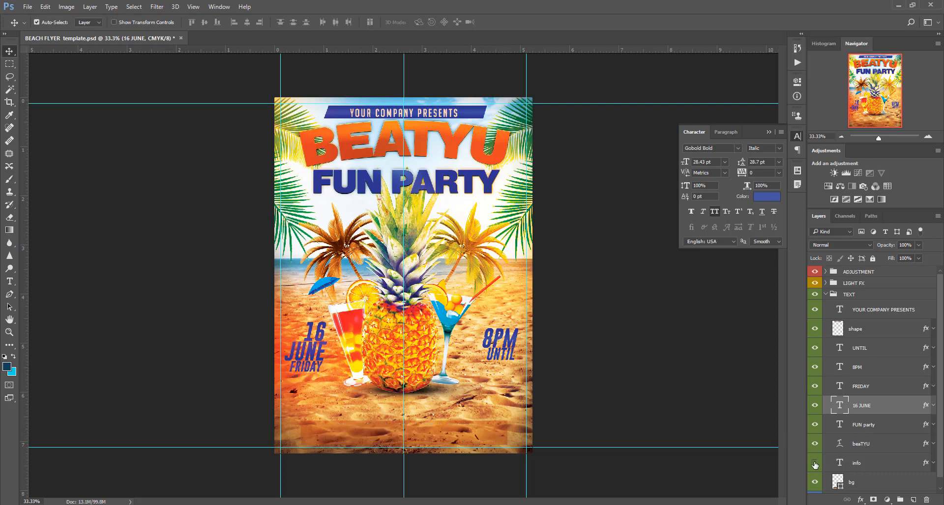
pyautogui.click(814, 463)
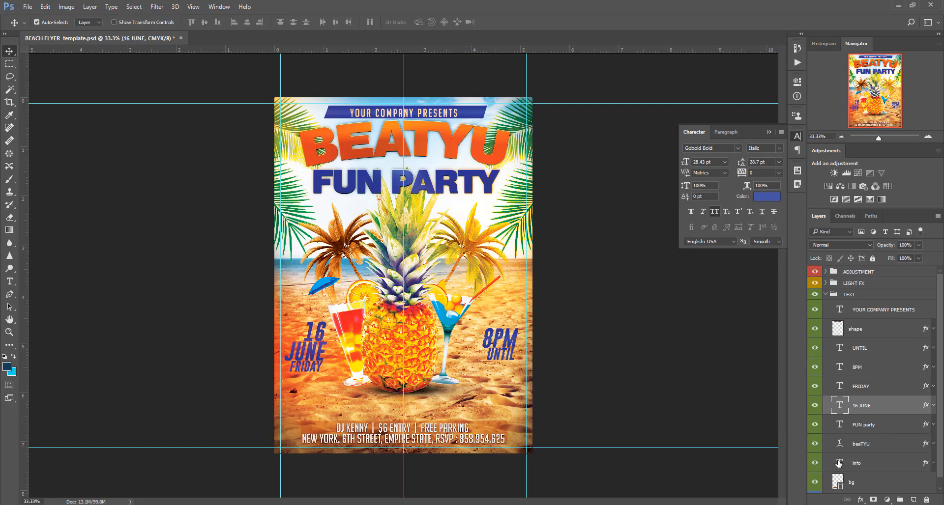
pyautogui.click(814, 463)
pyautogui.click(815, 463)
pyautogui.doubleClick(840, 463)
pyautogui.click(445, 428)
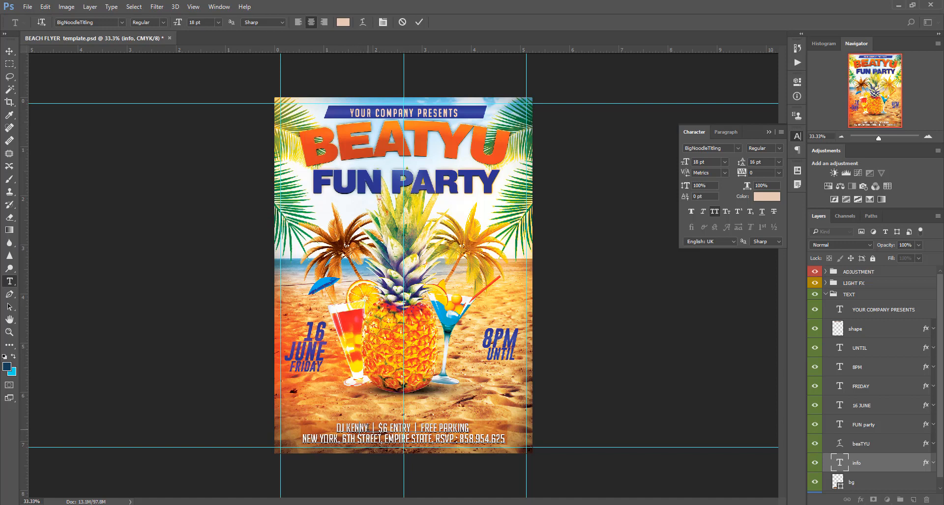
pyautogui.press('BackSpace')
pyautogui.press('BackSpace')
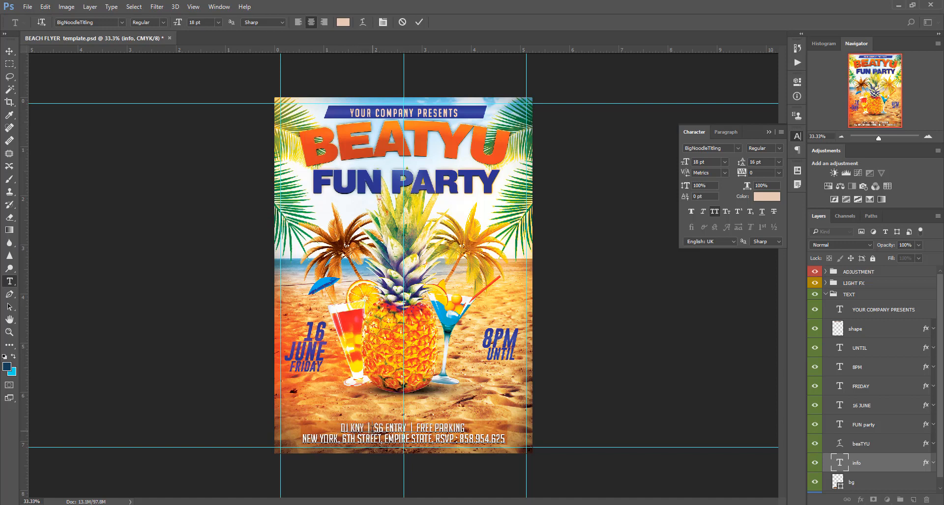
pyautogui.write('HHJ')
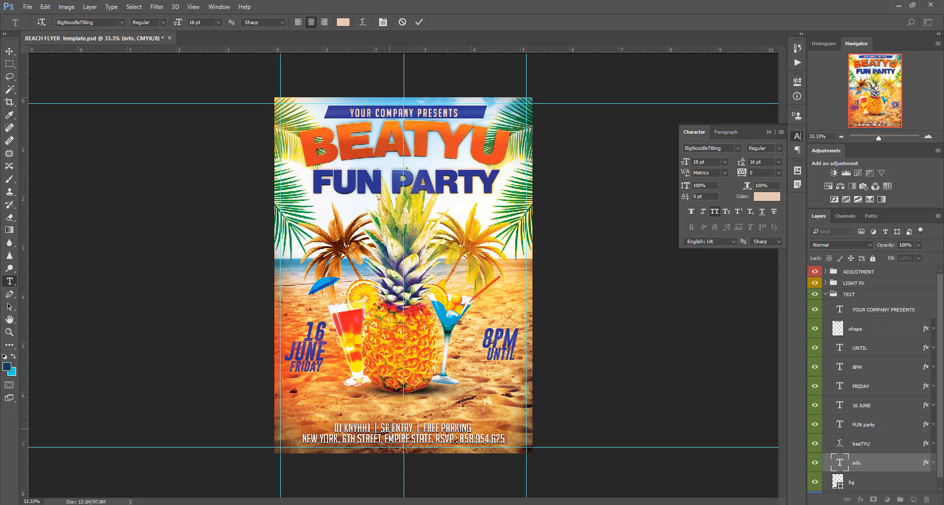
# - Change the entry price in the info text to $8 and delete the first letter of PARKING
pyautogui.click(388, 429)
pyautogui.press('BackSpace')
pyautogui.write('8')
pyautogui.click(457, 428)
pyautogui.press('BackSpace')
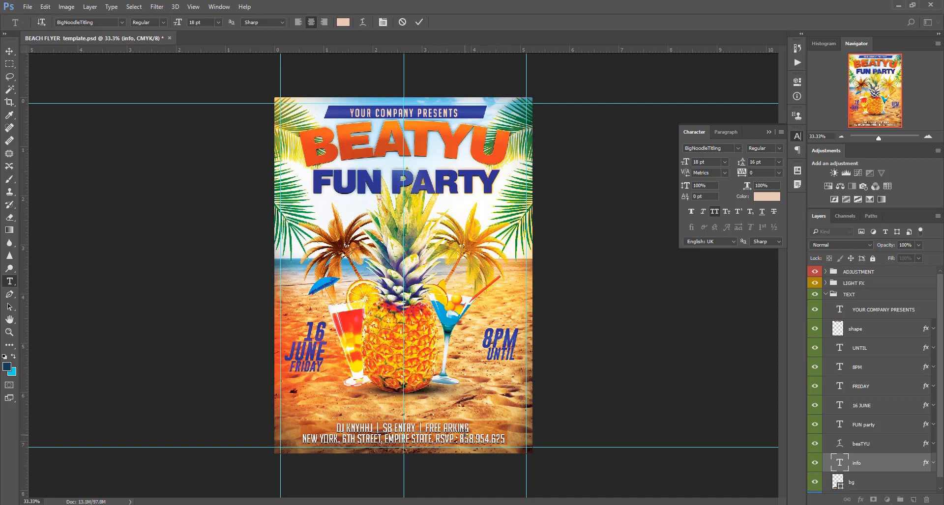
# - Add a third line to the info text reading YOU CAN ADD ANOTHER LINE IF NEEDED
pyautogui.write('YOU V')
pyautogui.press('BackSpace')
pyautogui.write('CAN ADD ANOTHER')
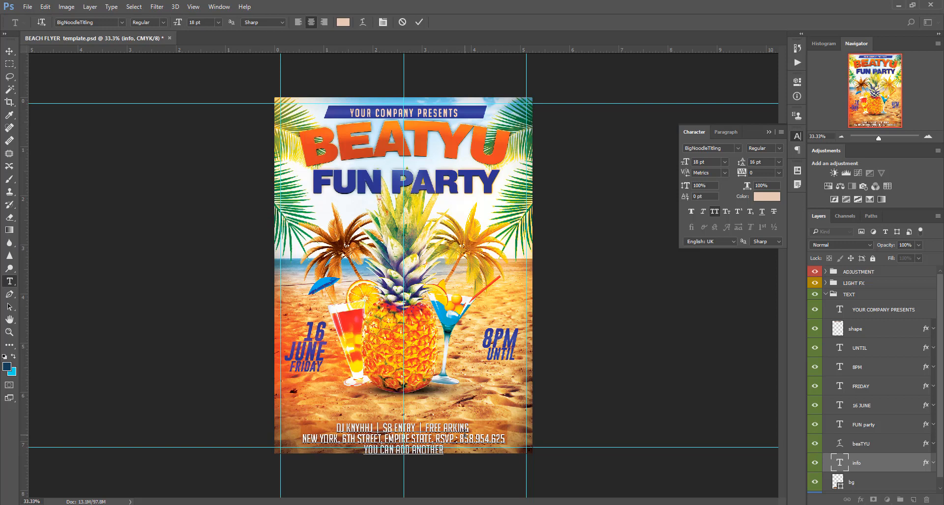
pyautogui.write(' LINE')
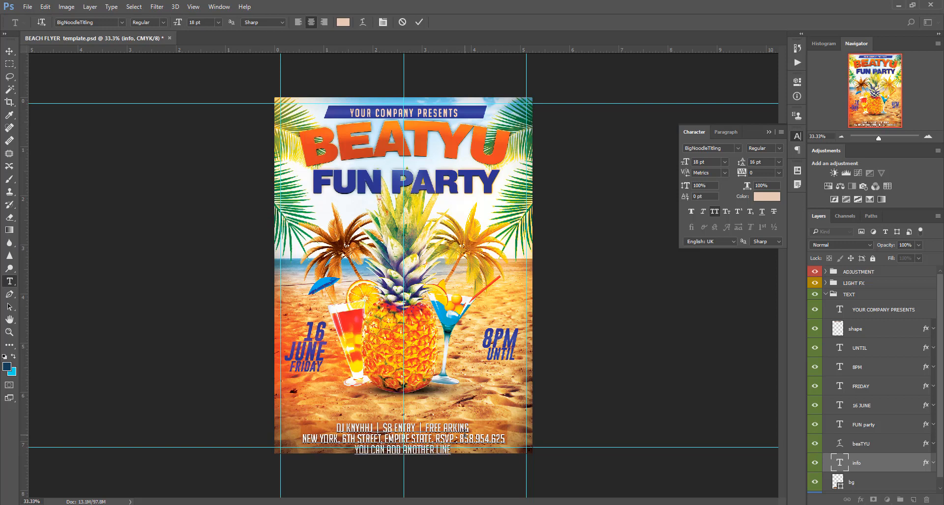
pyautogui.write(' IF NEE')
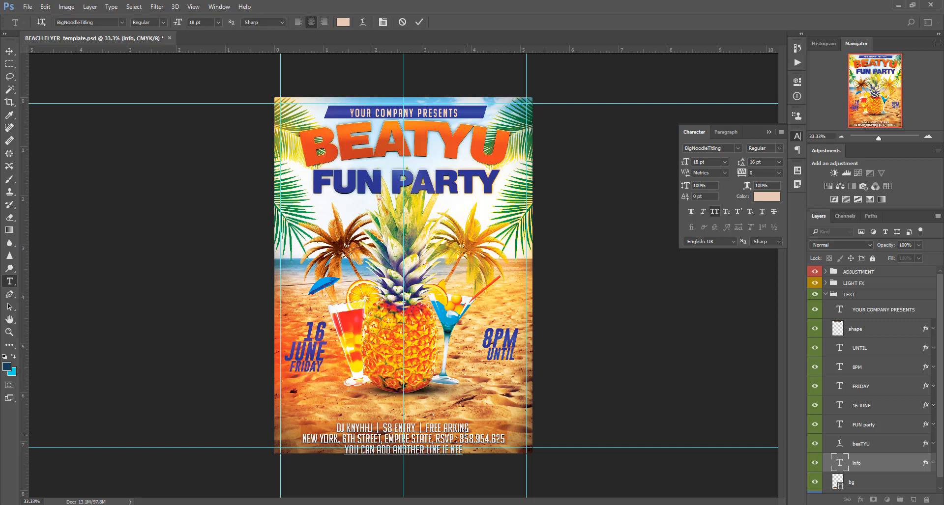
pyautogui.press('BackSpace')
pyautogui.write('EDED')
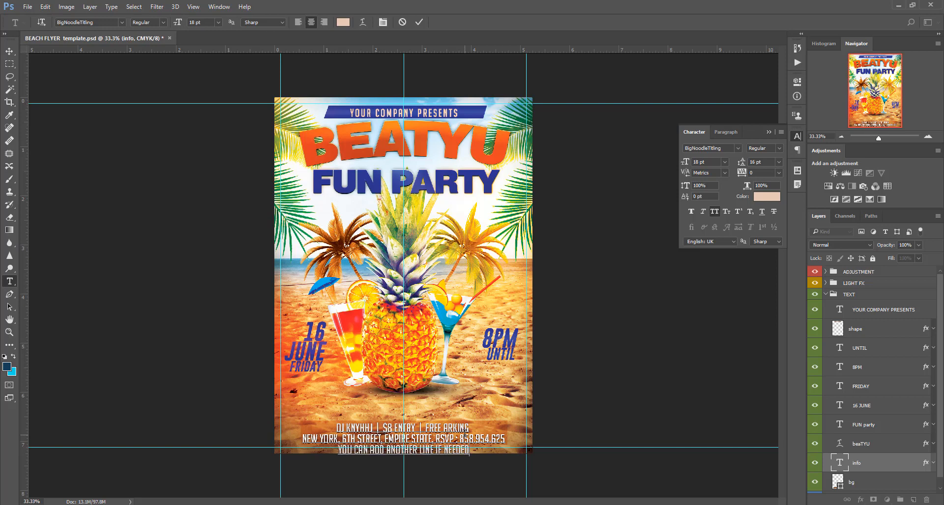
pyautogui.click(419, 22)
pyautogui.press('v')
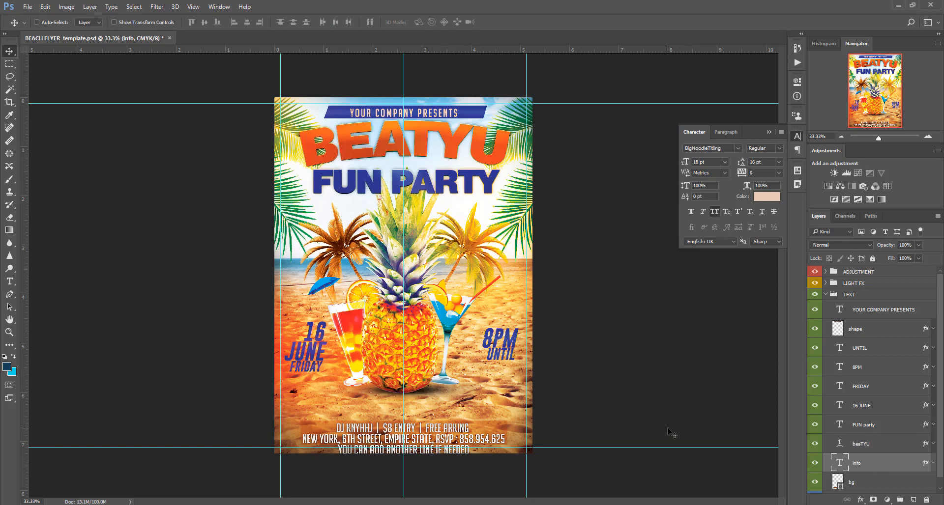
pyautogui.hotkey('ctrl', 't')
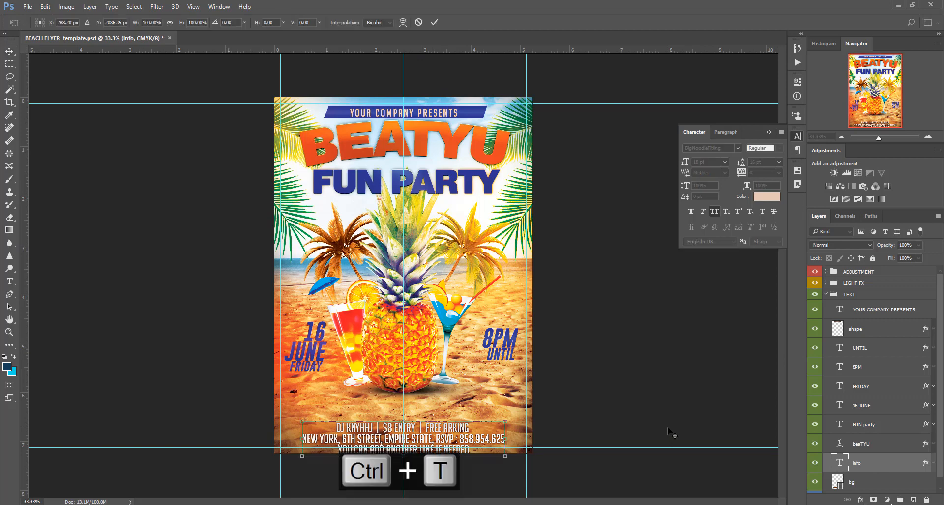
pyautogui.click(434, 21)
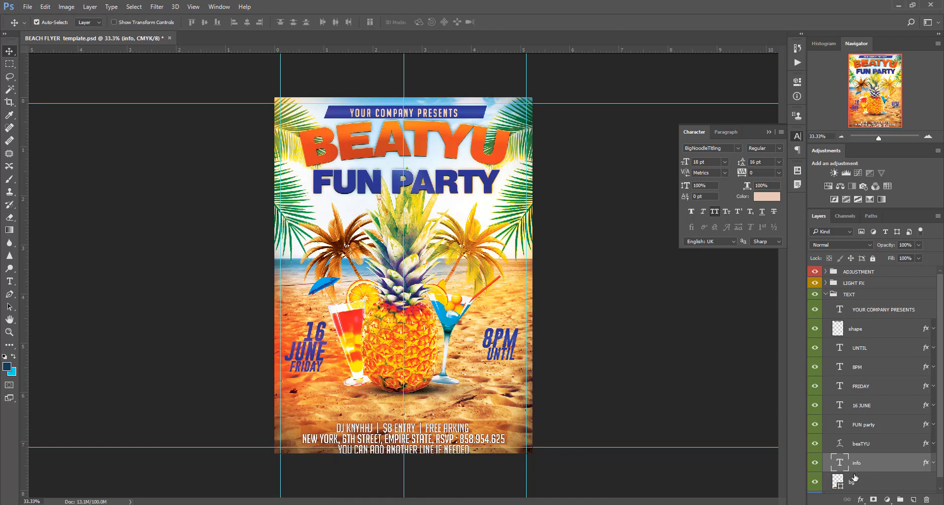
pyautogui.click(888, 483)
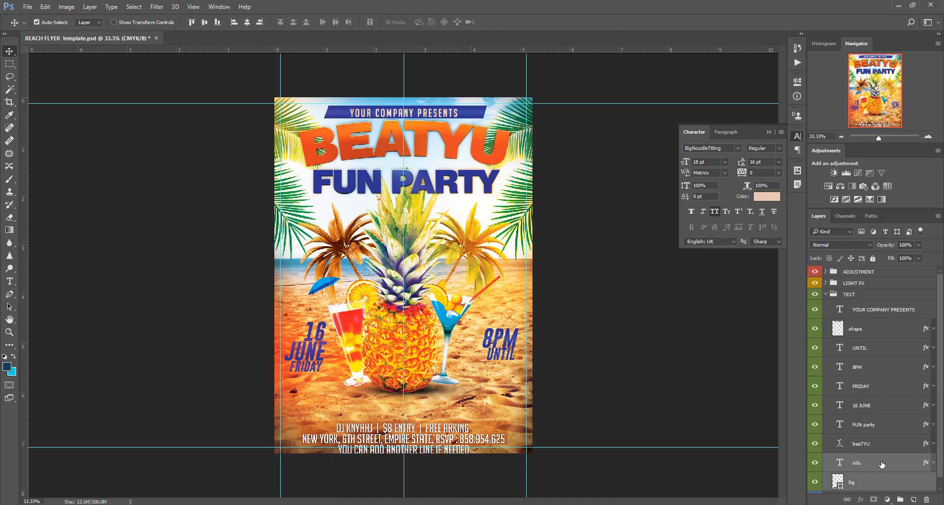
pyautogui.scroll(-1, 881, 465)
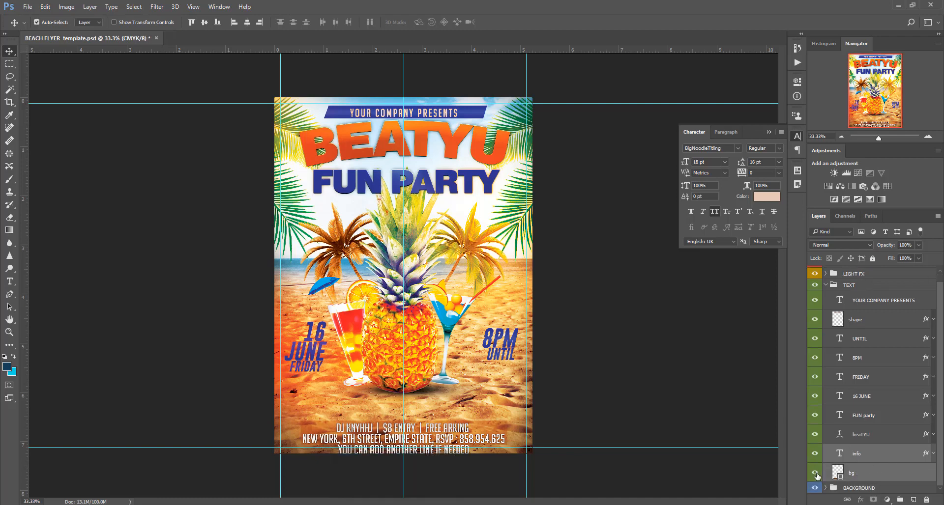
pyautogui.click(882, 475)
pyautogui.click(886, 441)
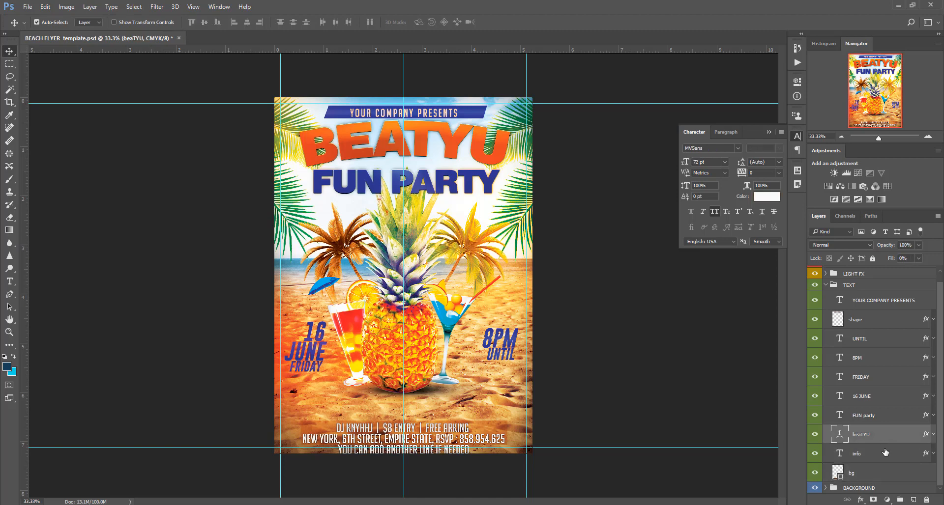
# - Move the three-line info text straight up to about Y 2005 px so all lines sit above the flyer's lower guide
pyautogui.click(884, 453)
pyautogui.hotkey('ctrl', 't')
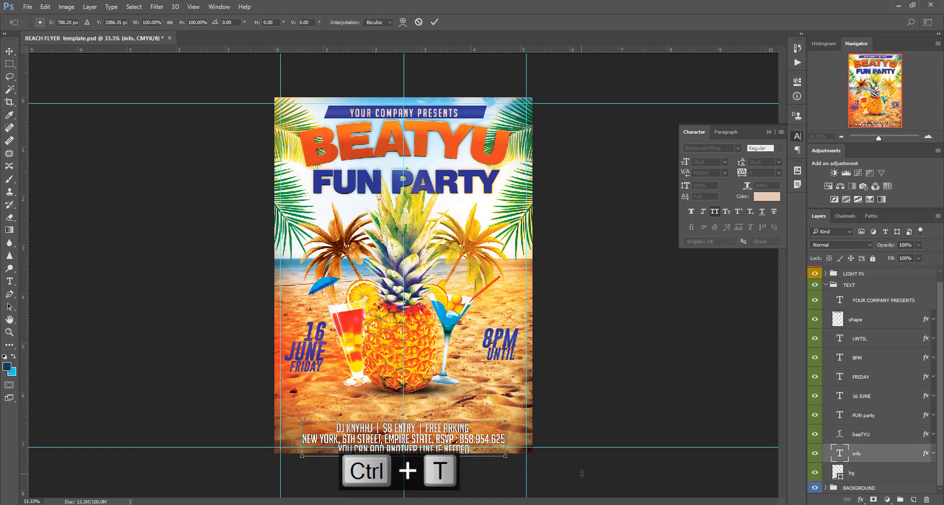
pyautogui.press('Up')
pyautogui.press('Up')
pyautogui.press('Up')
pyautogui.press('Up')
pyautogui.press('Up')
pyautogui.press('Up')
pyautogui.press('Up')
pyautogui.press('Up')
pyautogui.press('Up')
pyautogui.press('Up')
pyautogui.press('Up')
pyautogui.press('Up')
pyautogui.press('Up')
pyautogui.press('Up')
pyautogui.press('Up')
pyautogui.press('Up')
pyautogui.press('Up')
pyautogui.press('Up')
pyautogui.press('Up')
pyautogui.press('Up')
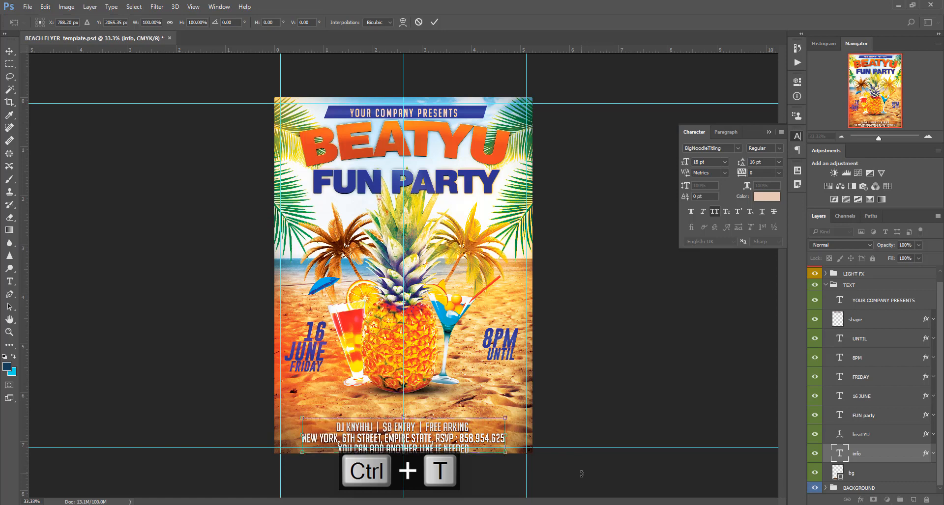
pyautogui.press('Up')
pyautogui.press('Up')
pyautogui.press('Up')
pyautogui.press('Up')
pyautogui.press('Up')
pyautogui.press('Up')
pyautogui.press('Up')
pyautogui.press('Up')
pyautogui.press('Up')
pyautogui.press('Up')
pyautogui.press('Up')
pyautogui.press('Up')
pyautogui.press('Up')
pyautogui.press('Up')
pyautogui.press('Up')
pyautogui.press('Up')
pyautogui.press('Up')
pyautogui.press('Up')
pyautogui.press('Up')
pyautogui.press('Up')
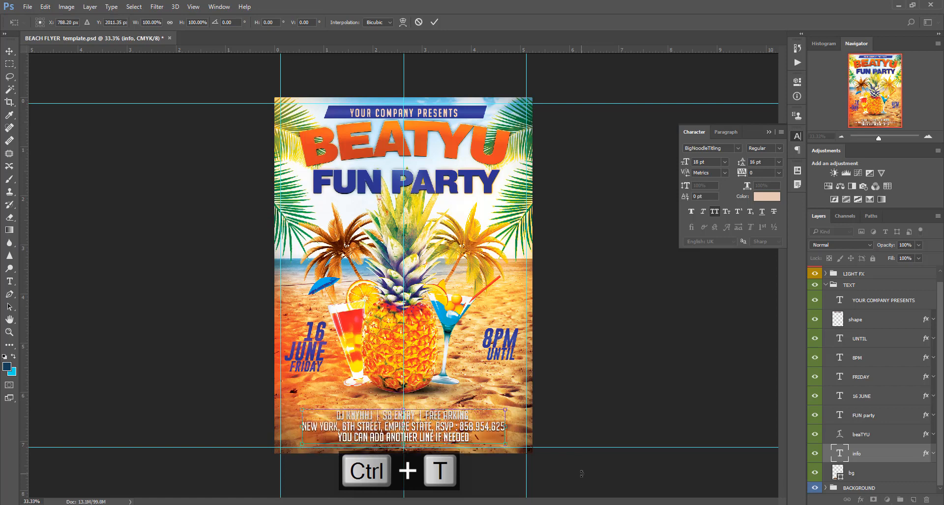
pyautogui.press('Up')
pyautogui.press('Up')
pyautogui.press('Up')
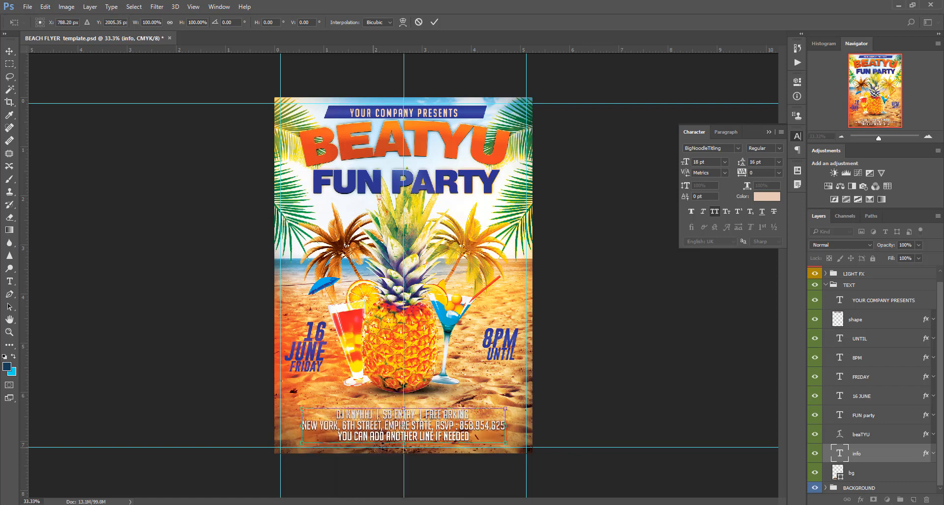
pyautogui.scroll(7, 400, 460)
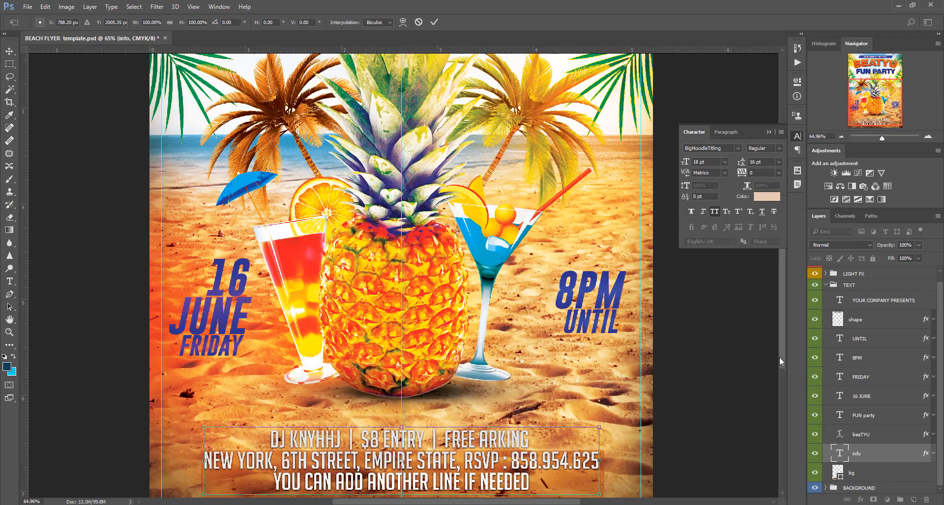
pyautogui.moveTo(784, 321); pyautogui.dragTo(784, 354)
pyautogui.scroll(1, 445, 353)
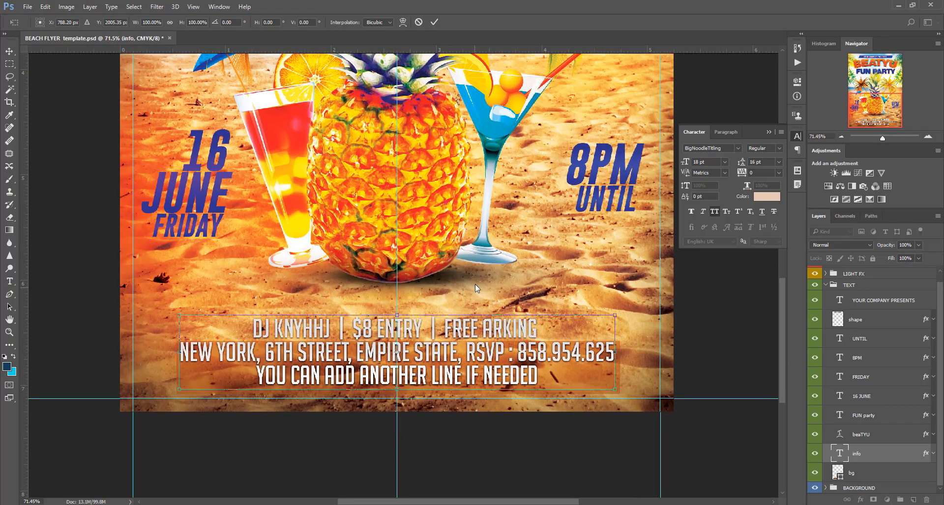
pyautogui.click(434, 21)
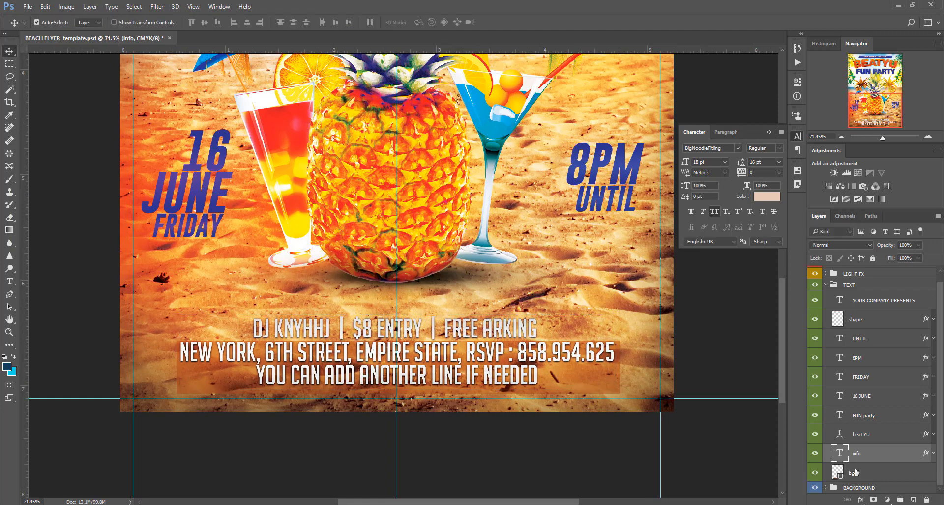
# - Stretch the bg box behind the info text upward to about 152% height so it covers all three lines
pyautogui.click(867, 477)
pyautogui.click(814, 473)
pyautogui.click(814, 473)
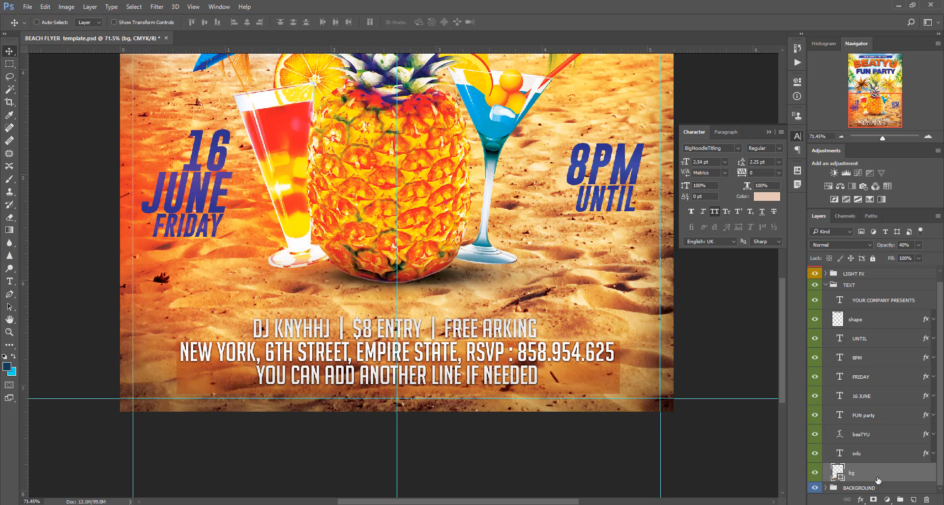
pyautogui.hotkey('ctrl', 't')
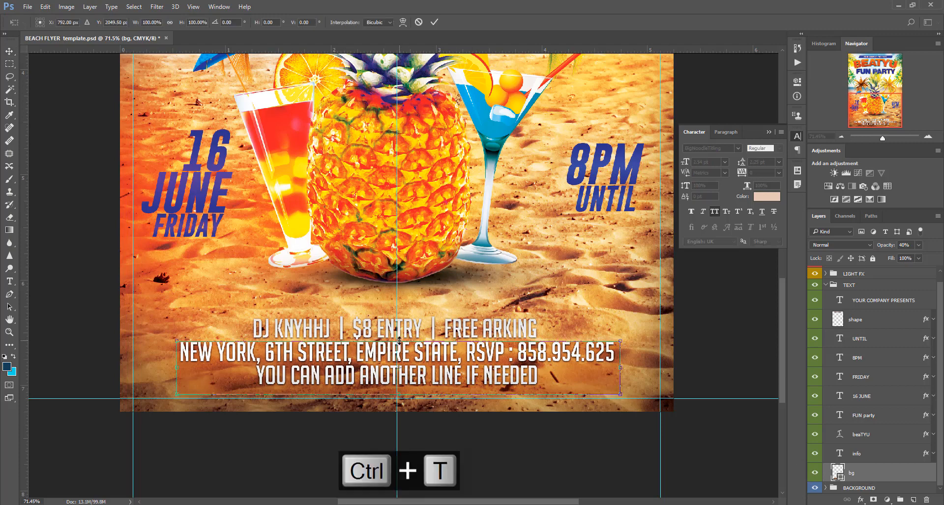
pyautogui.moveTo(398, 333); pyautogui.dragTo(399, 313)
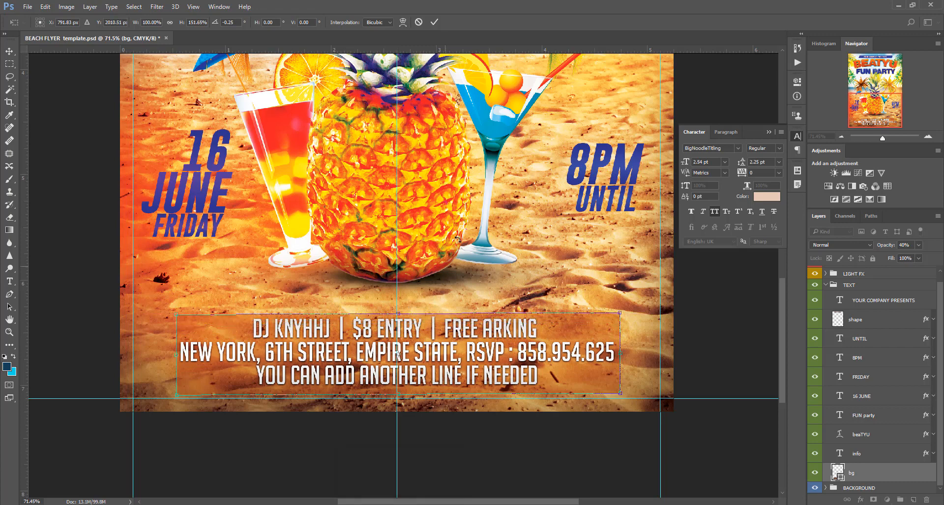
pyautogui.click(434, 22)
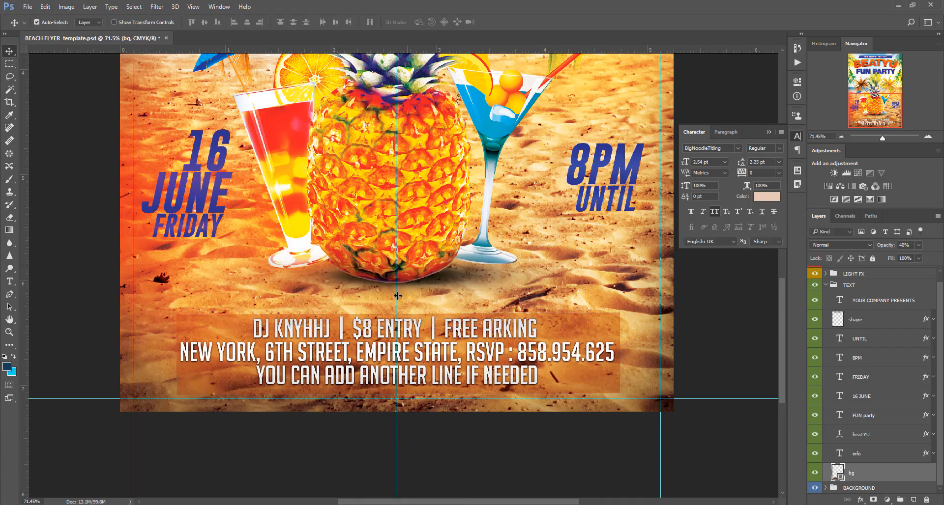
# - Save the flyer as a separate layered Photoshop file named BEACH FLYER template EDITED
pyautogui.click(870, 452)
pyautogui.hotkey('ctrl', '0')
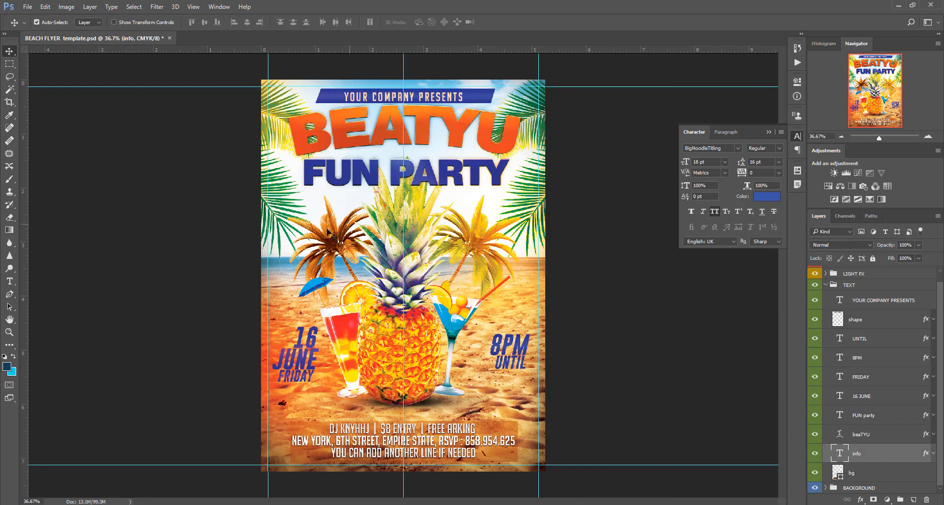
pyautogui.click(29, 8)
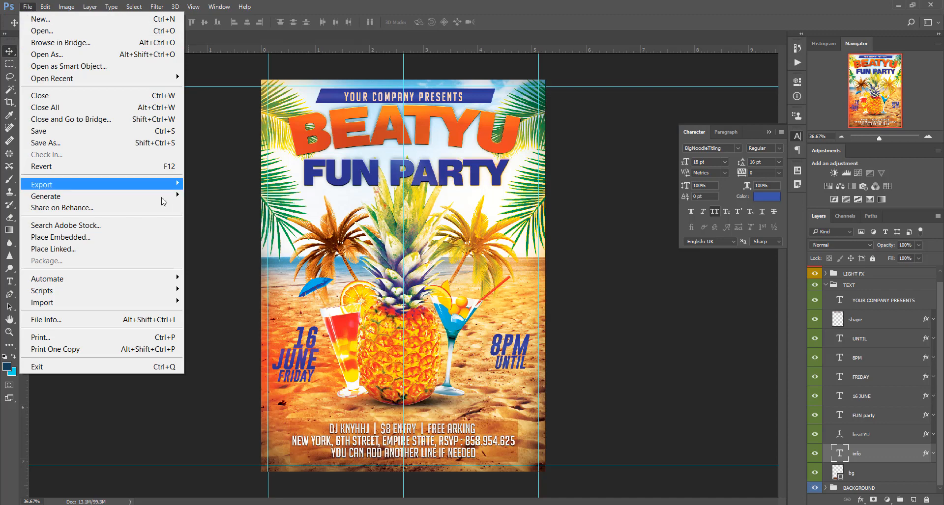
pyautogui.click(59, 143)
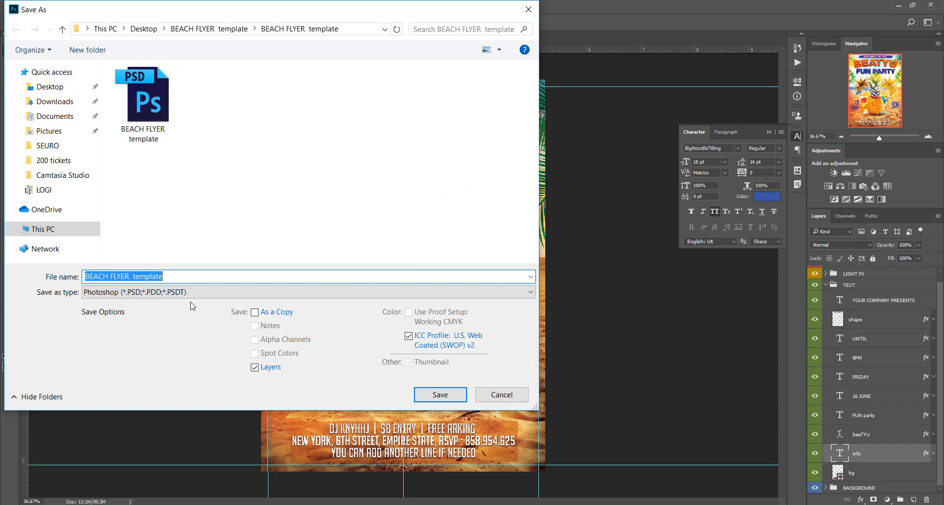
pyautogui.click(179, 277)
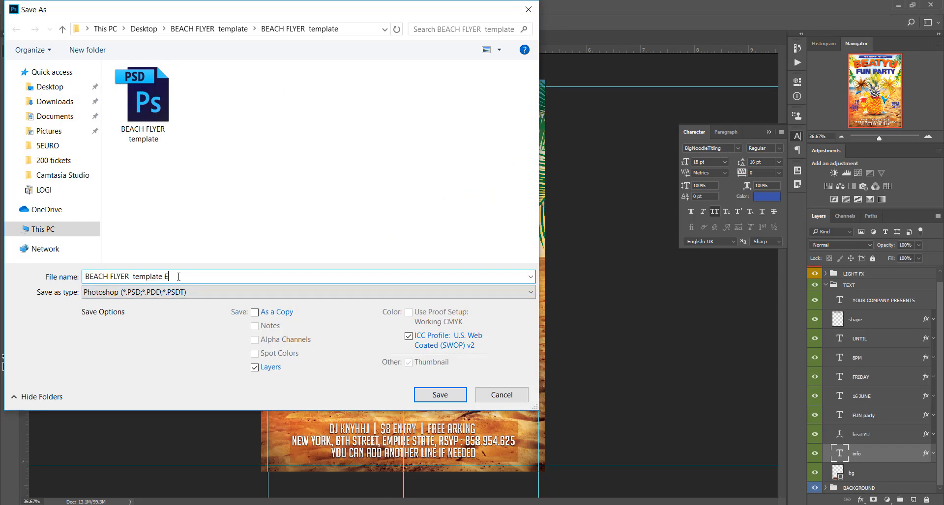
pyautogui.write('EDITED')
pyautogui.click(449, 396)
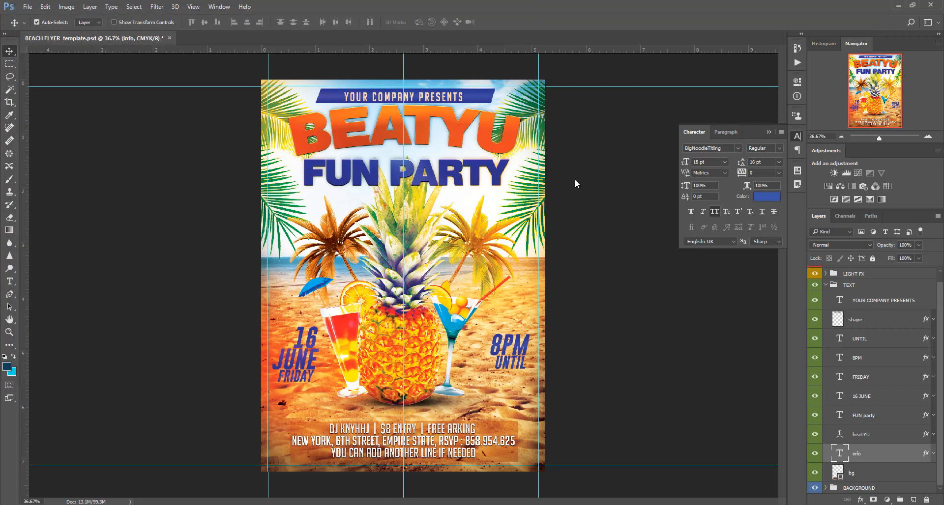
pyautogui.click(548, 159)
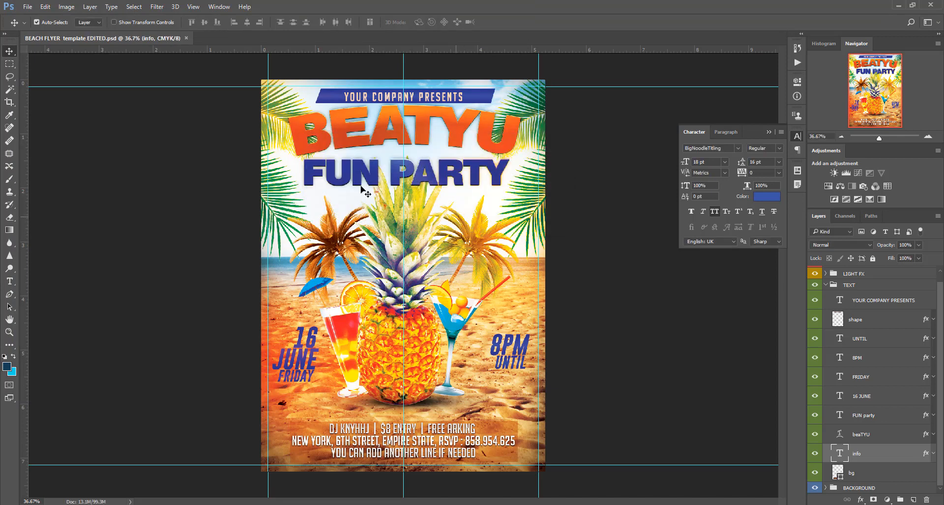
# - Save a JPEG copy of the flyer as BEACH FLYER template EDITED with quality 12 (Maximum) and Baseline ("Standard") format
pyautogui.click(28, 7)
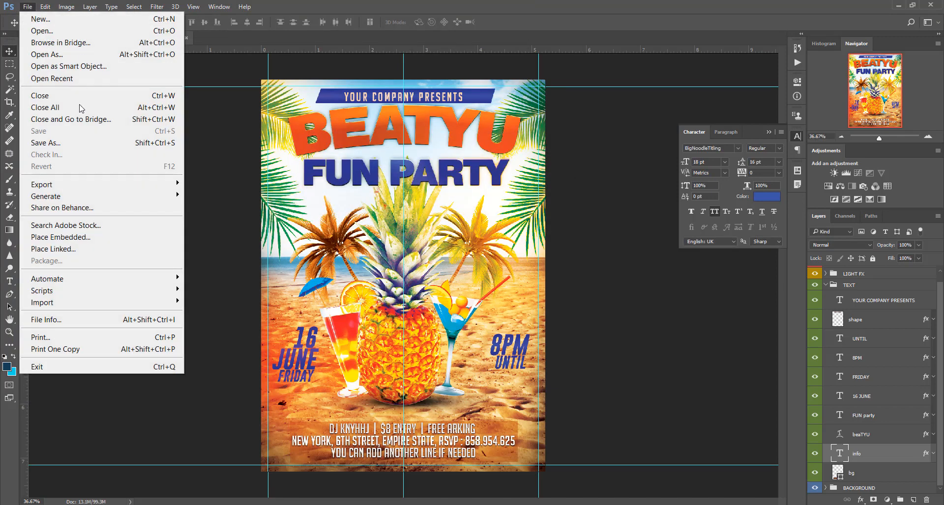
pyautogui.click(60, 143)
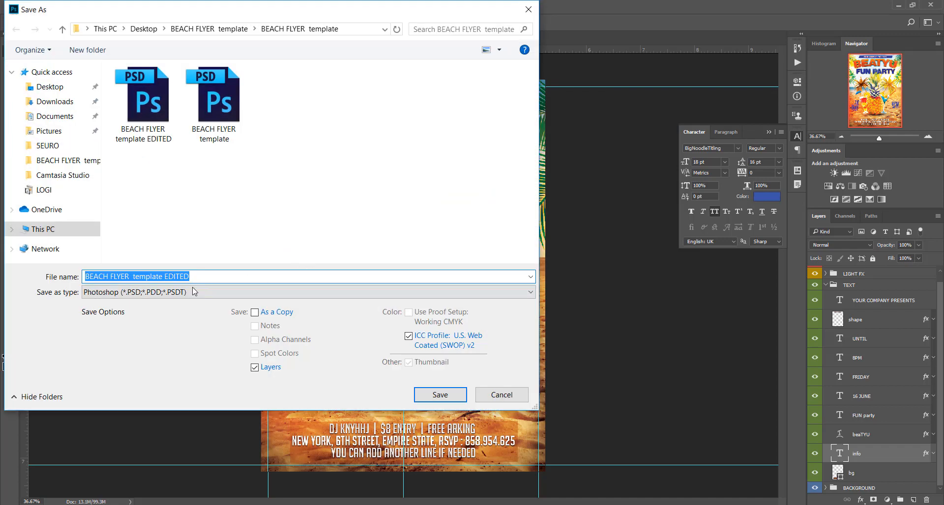
pyautogui.click(194, 292)
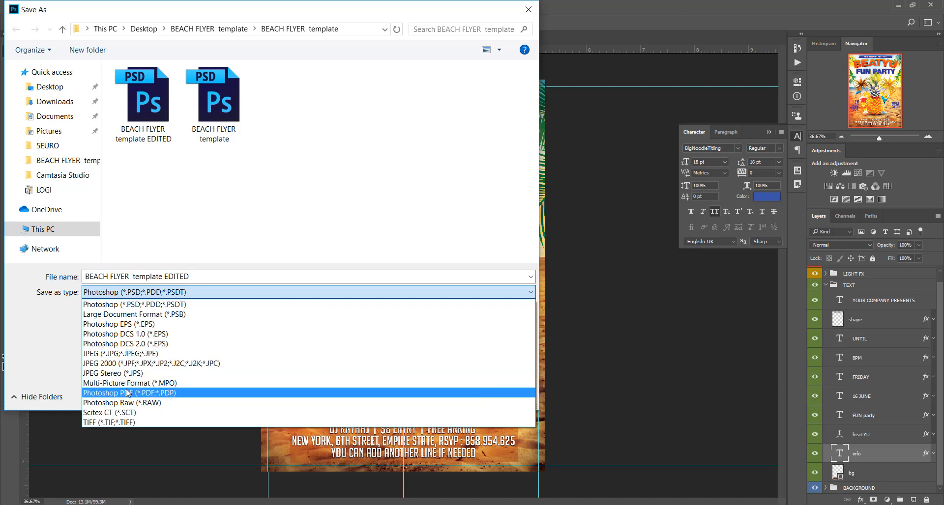
pyautogui.click(113, 356)
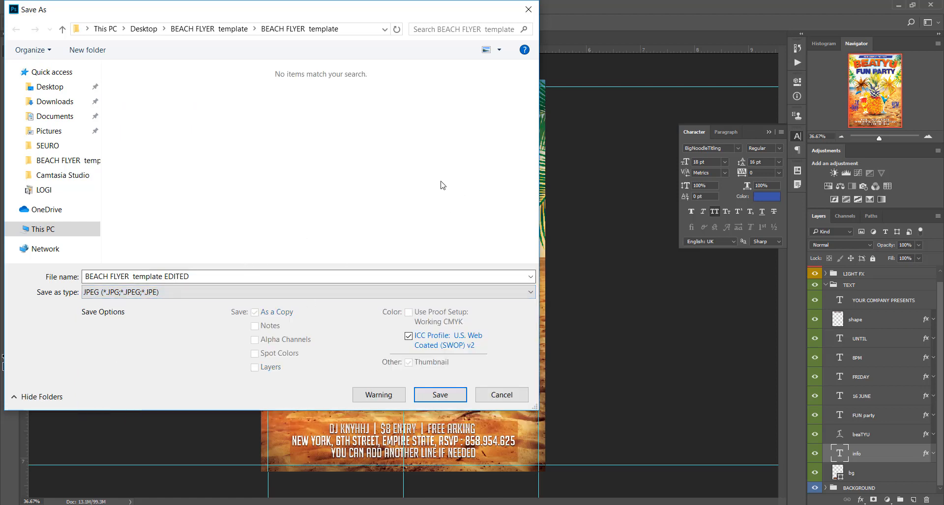
pyautogui.click(445, 395)
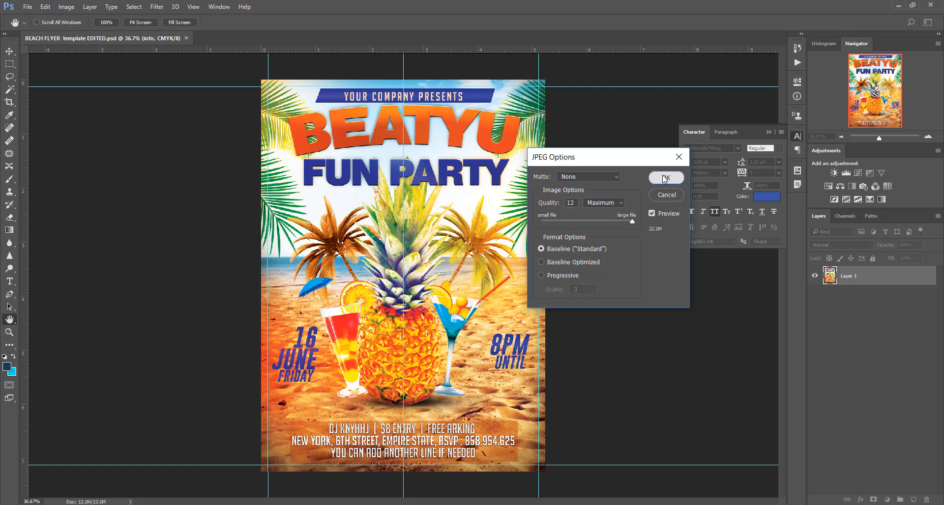
pyautogui.click(665, 179)
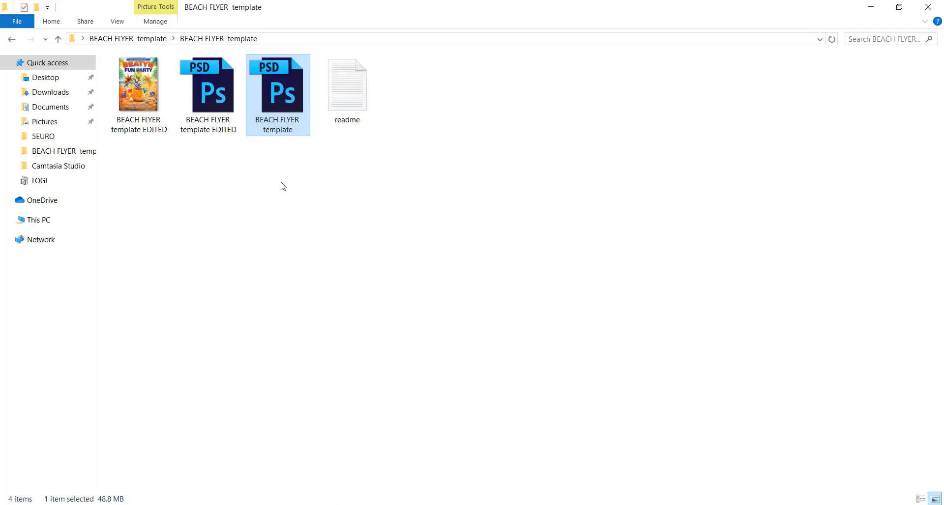
# - Open the saved JPEG from the template folder in Photos, inspect its artwork and text up close, and close the viewer
pyautogui.doubleClick(145, 99)
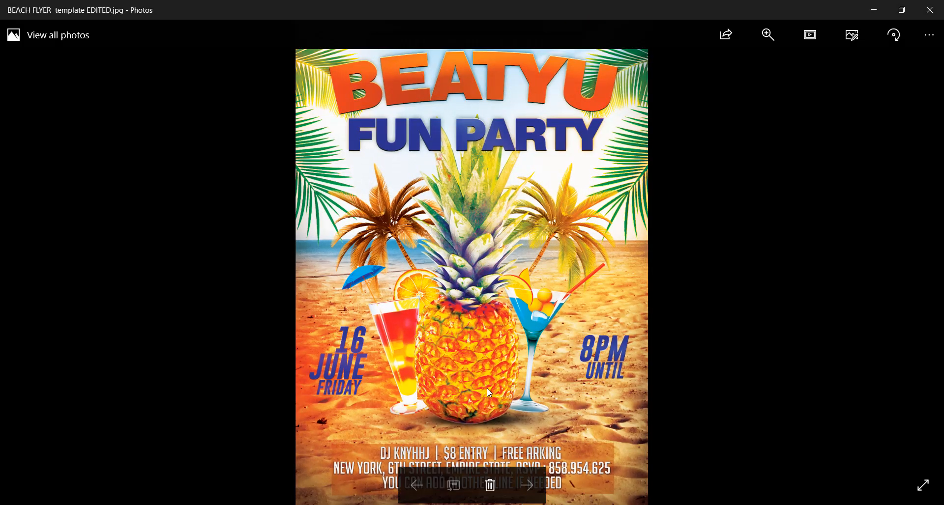
pyautogui.doubleClick(468, 219)
pyautogui.doubleClick(468, 204)
pyautogui.moveTo(471, 181); pyautogui.dragTo(445, 55)
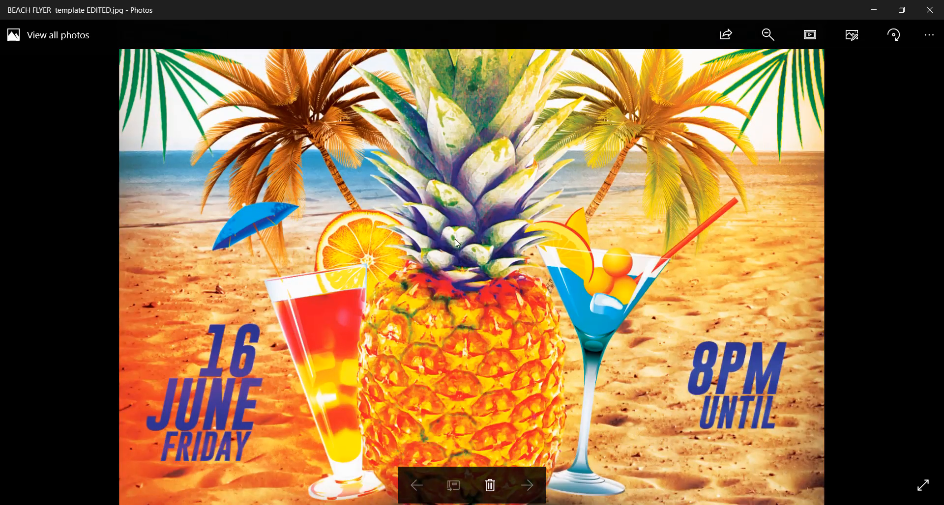
pyautogui.moveTo(455, 250); pyautogui.dragTo(452, 129)
pyautogui.moveTo(449, 222); pyautogui.dragTo(448, 294)
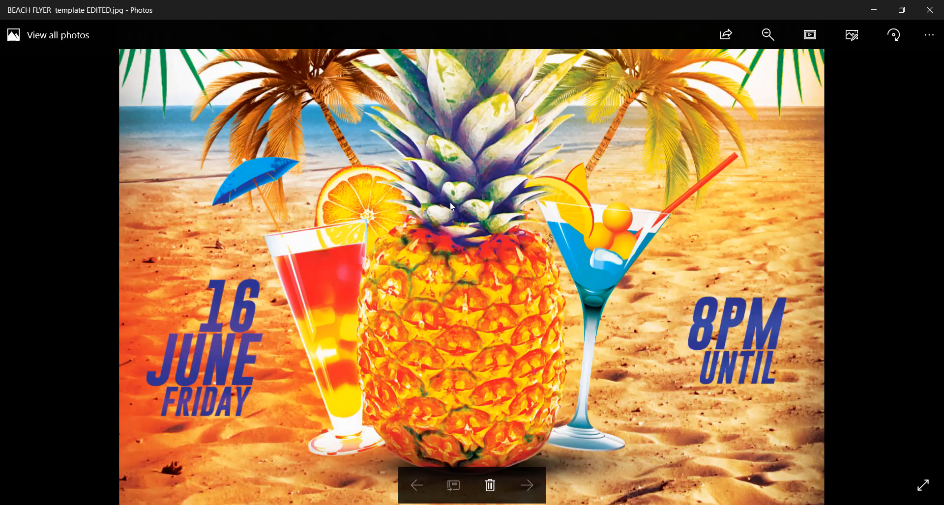
pyautogui.moveTo(456, 143); pyautogui.dragTo(457, 287)
pyautogui.moveTo(475, 106); pyautogui.dragTo(479, 290)
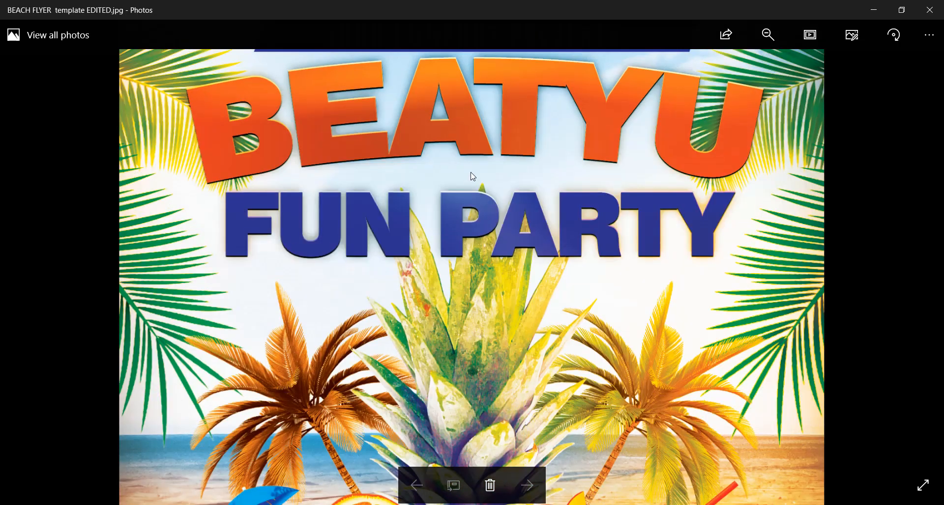
pyautogui.moveTo(470, 172); pyautogui.dragTo(470, 271)
pyautogui.doubleClick(469, 261)
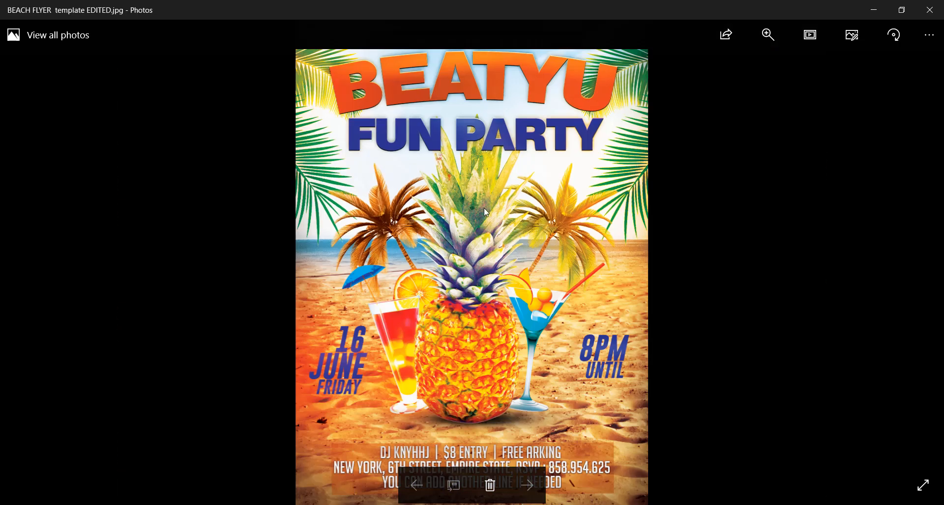
pyautogui.click(930, 10)
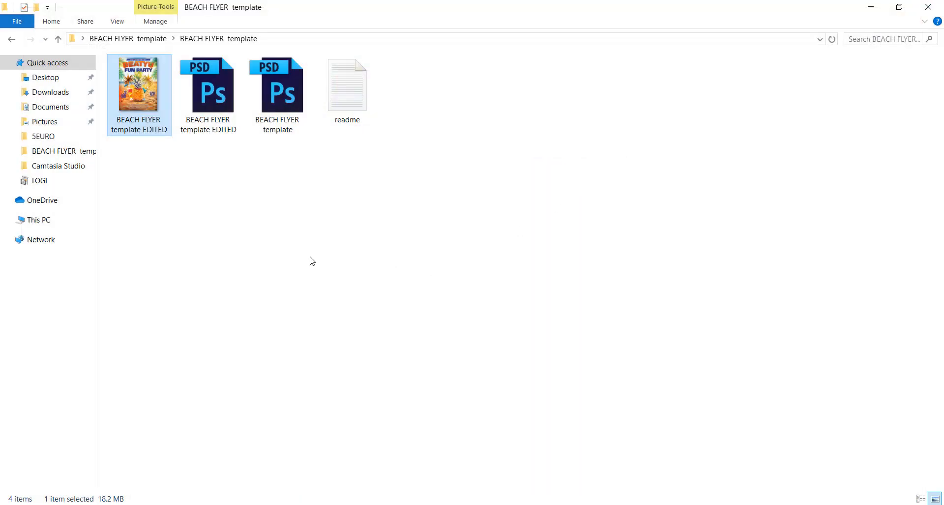